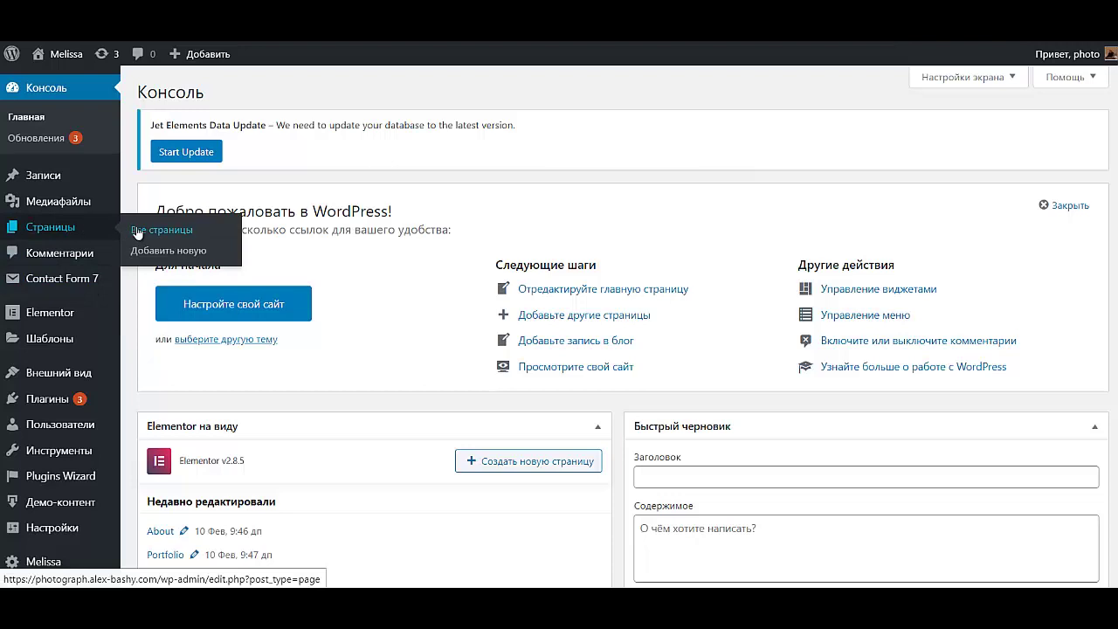
Retitle the "home" page as "ГЛАВНАЯ" and save the update.
{"action": "left_click", "coordinate": [137, 231]}
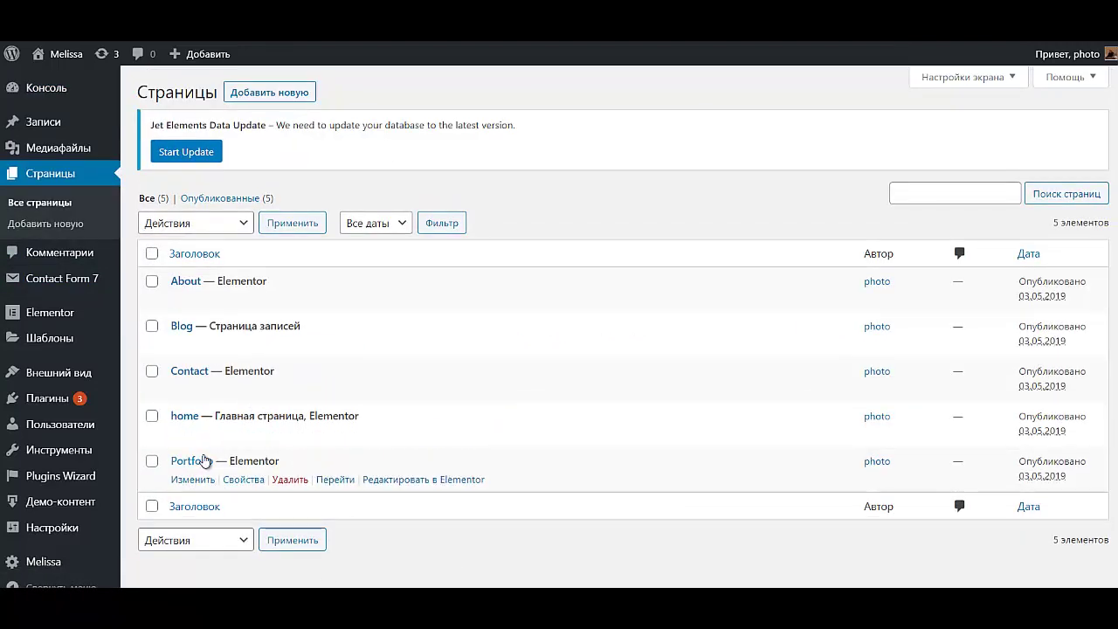
{"action": "left_click", "coordinate": [183, 434]}
{"action": "key", "text": "ctrl+a"}
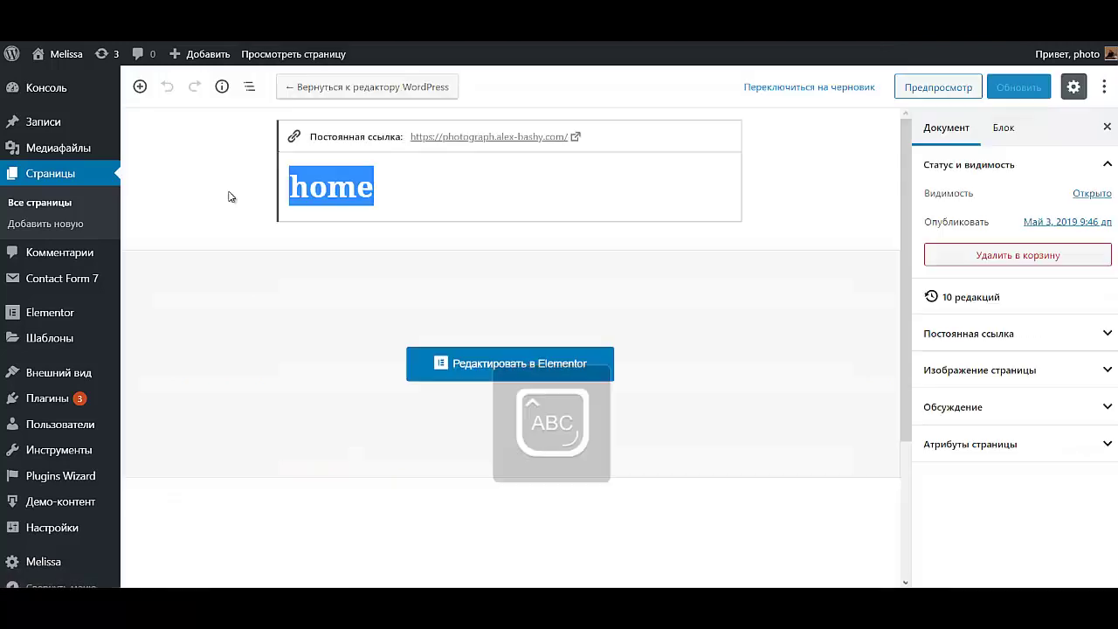
{"action": "type", "text": "ГЛАВНАЯ"}
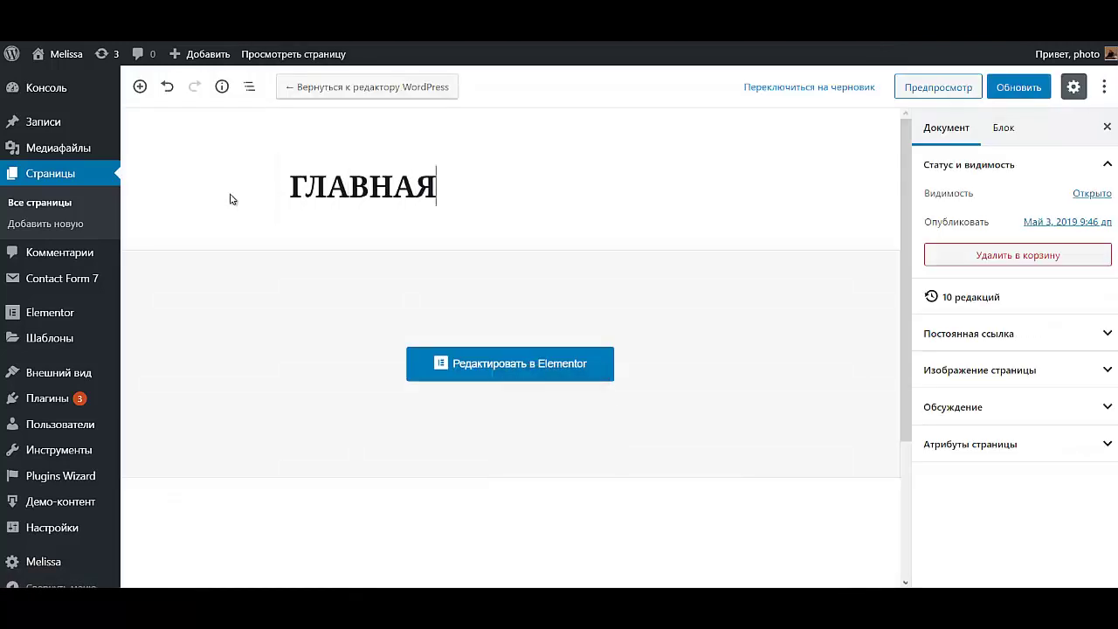
{"action": "left_click", "coordinate": [1018, 86]}
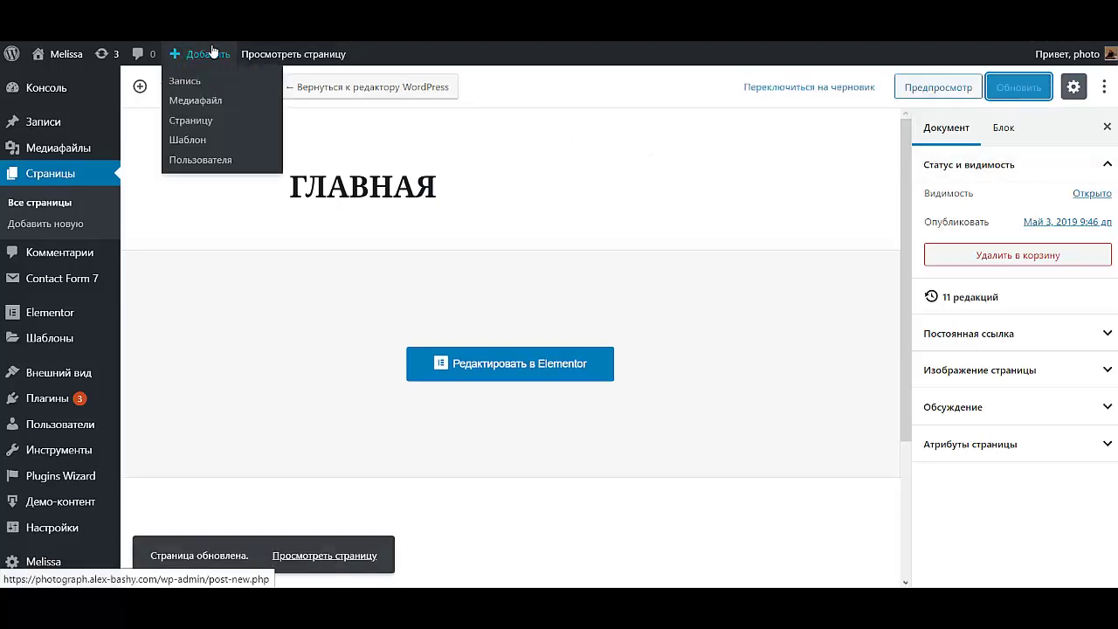
Retitle the "Blog" page as "БЛОГ" and save the update.
{"action": "left_click", "coordinate": [39, 203]}
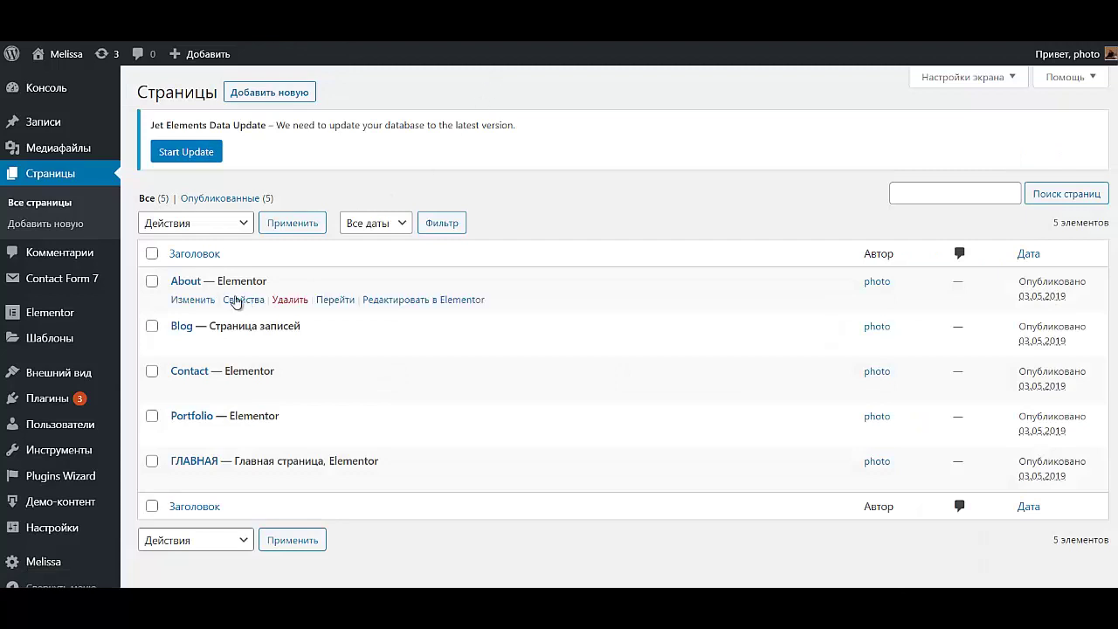
{"action": "left_click", "coordinate": [200, 346]}
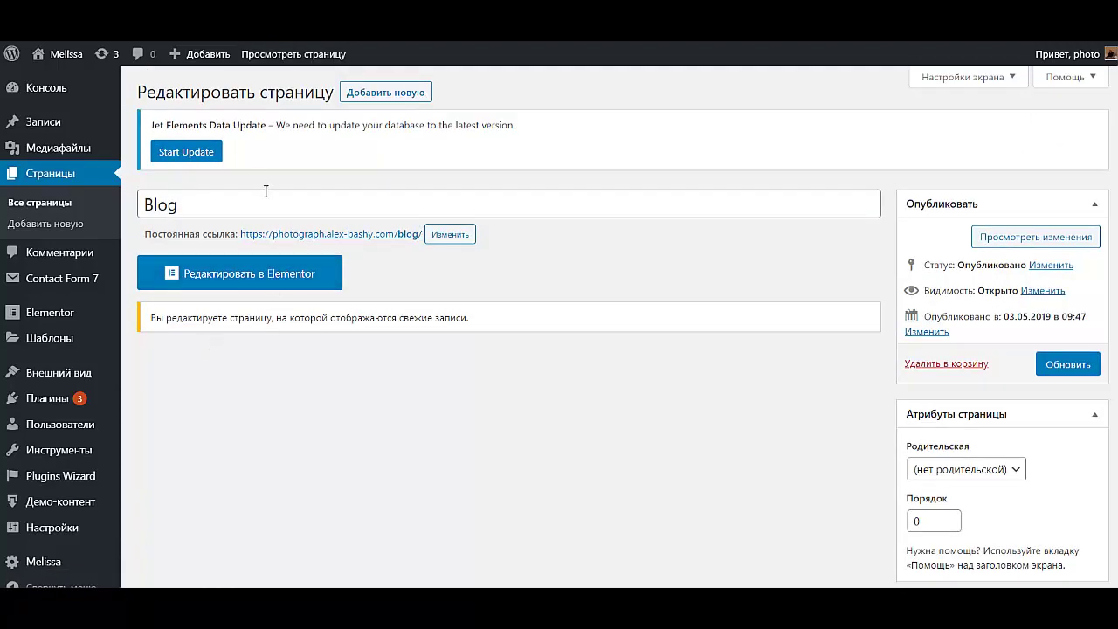
{"action": "left_click", "coordinate": [210, 203]}
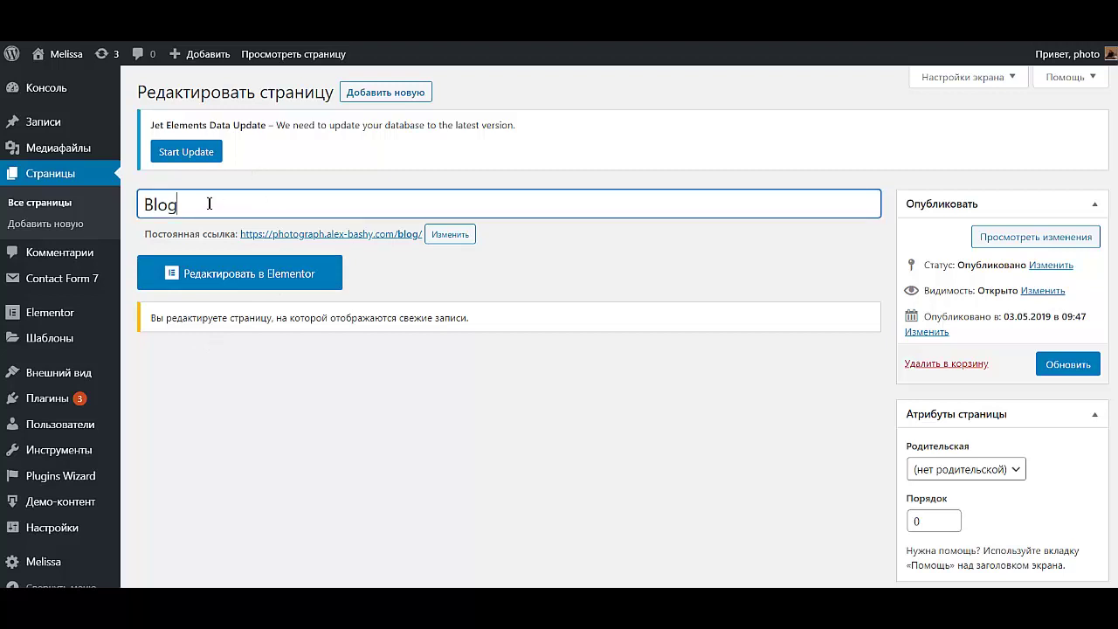
{"action": "key", "text": "ctrl+a"}
{"action": "type", "text": "БЛ"}
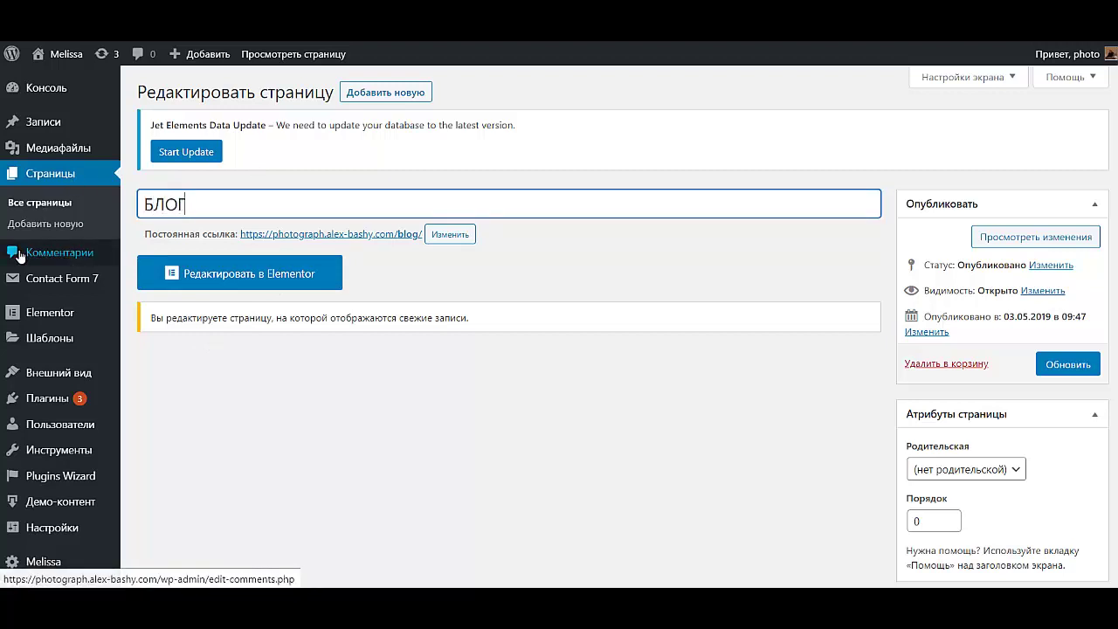
{"action": "left_click", "coordinate": [1050, 366]}
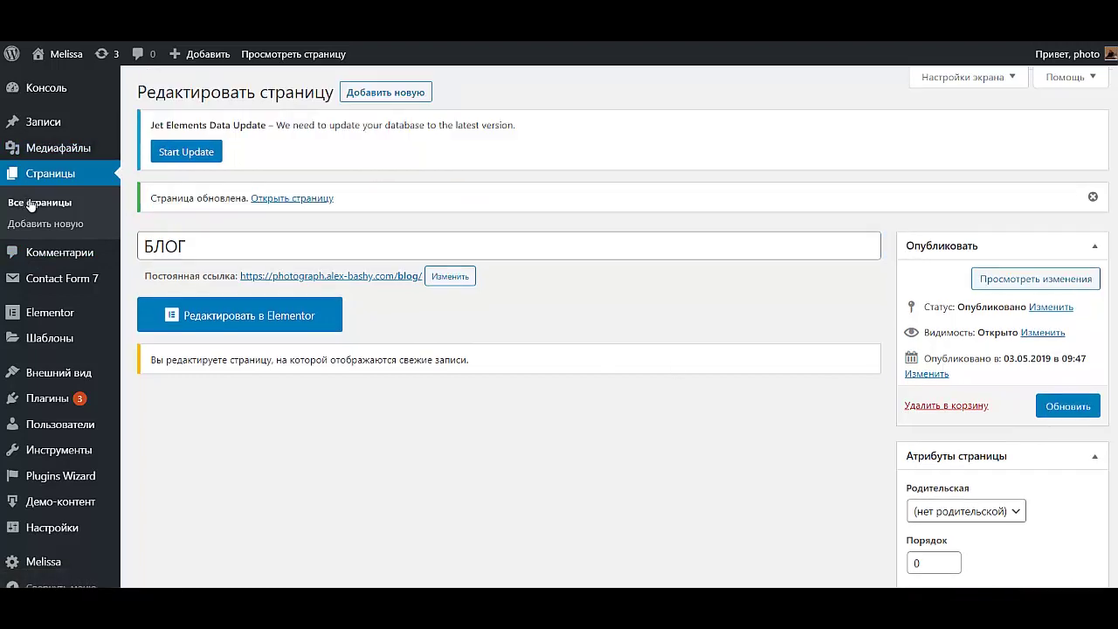
Retitle the "Contact" page as "КОНТАКТЫ" and save the update.
{"action": "left_click", "coordinate": [32, 204]}
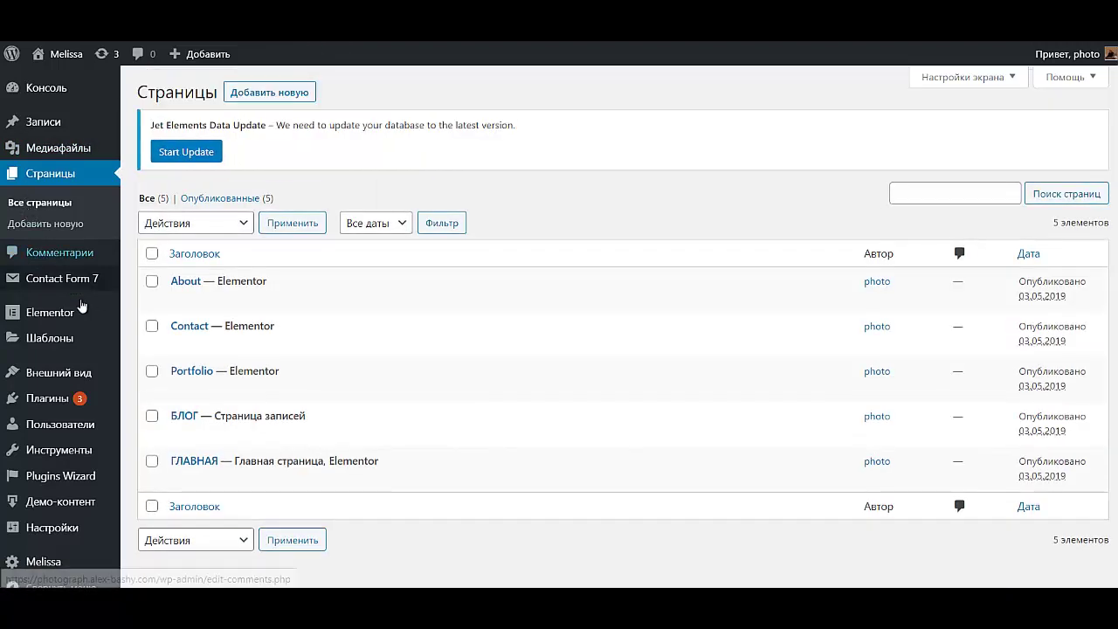
{"action": "left_click", "coordinate": [182, 346]}
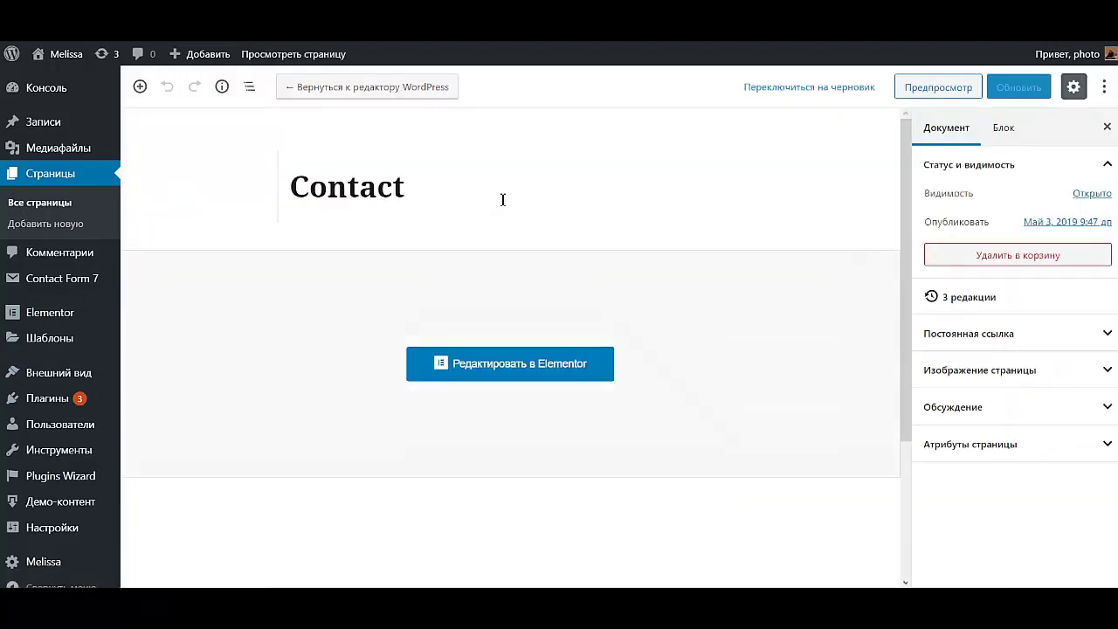
{"action": "left_click_drag", "start_coordinate": [501, 200], "coordinate": [248, 161]}
{"action": "type", "text": "Ко"}
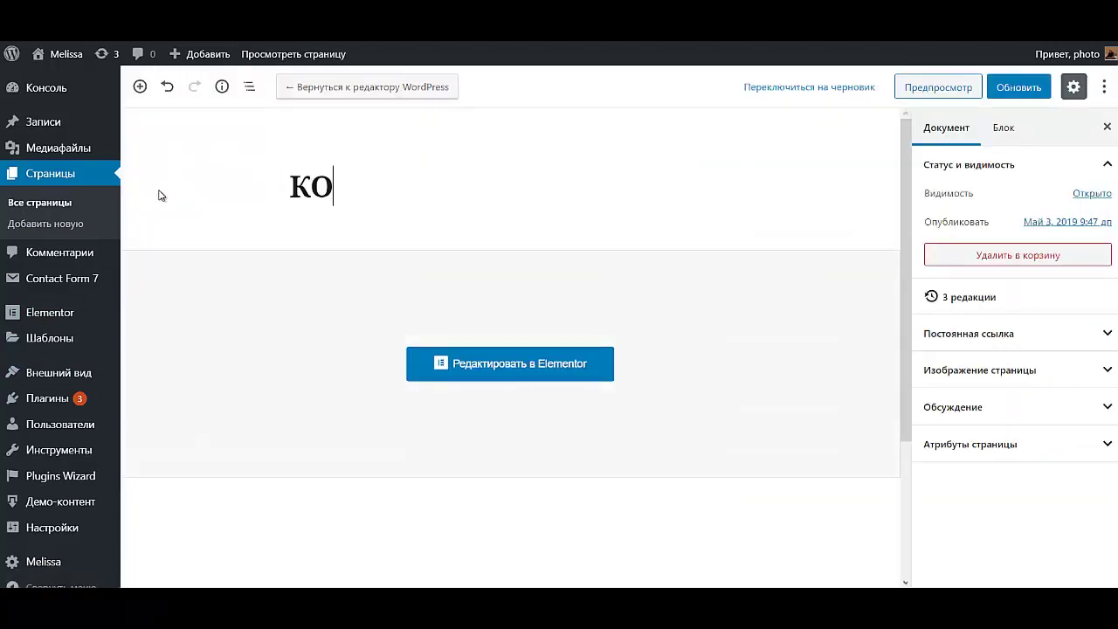
{"action": "type", "text": "НТАКТЫ"}
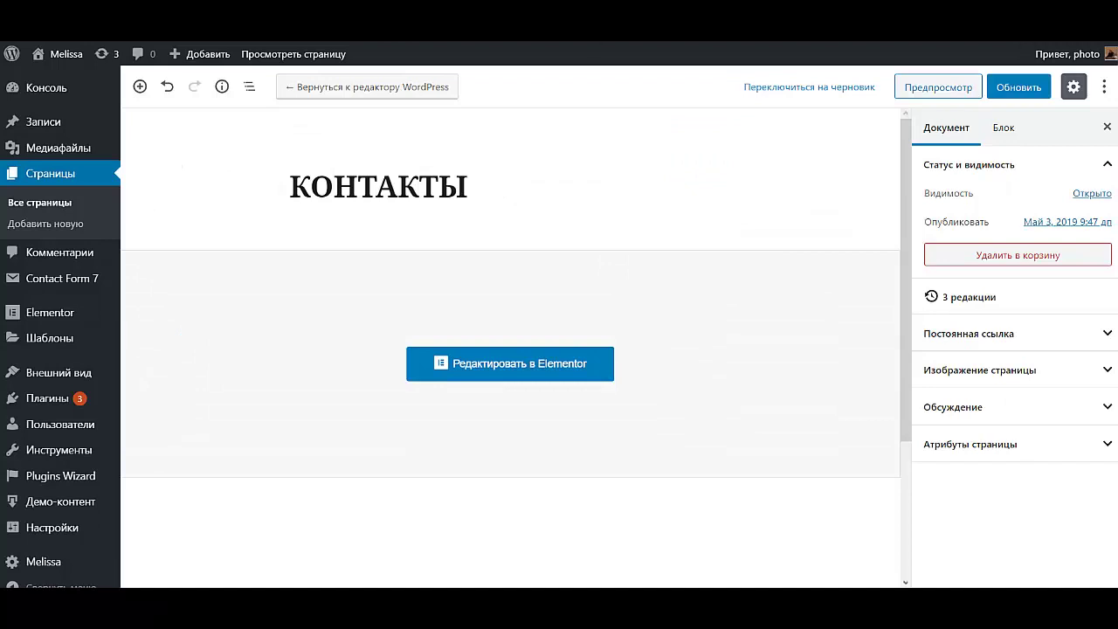
{"action": "left_click", "coordinate": [1014, 91]}
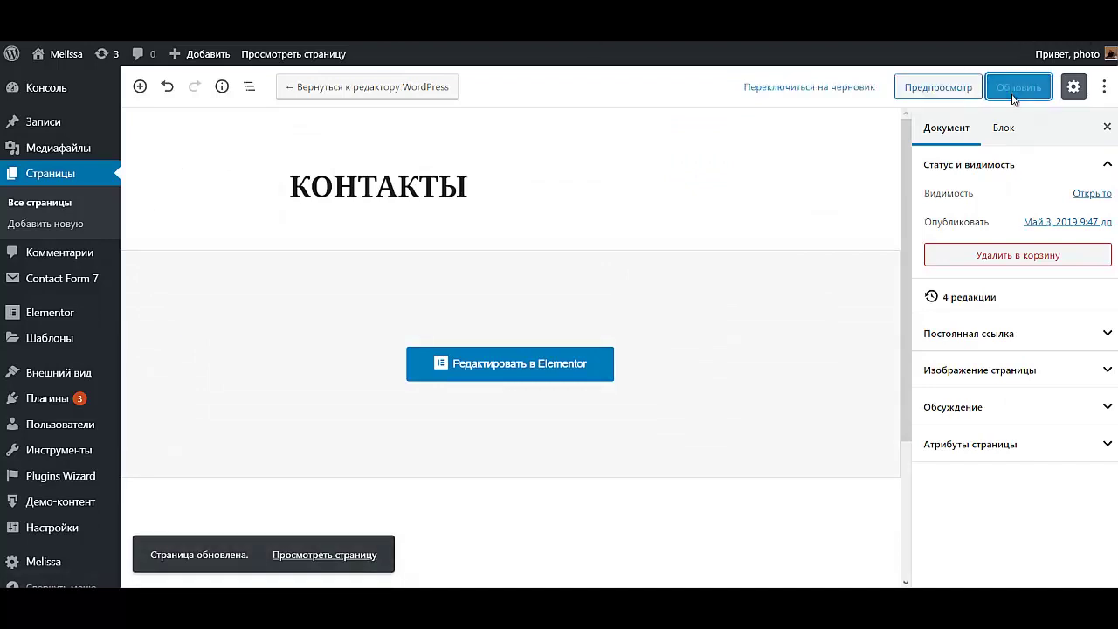
Retitle the "Portfolio" page as "ПОРТФОЛИО", save the update and return to the list of all pages.
{"action": "left_click", "coordinate": [56, 204]}
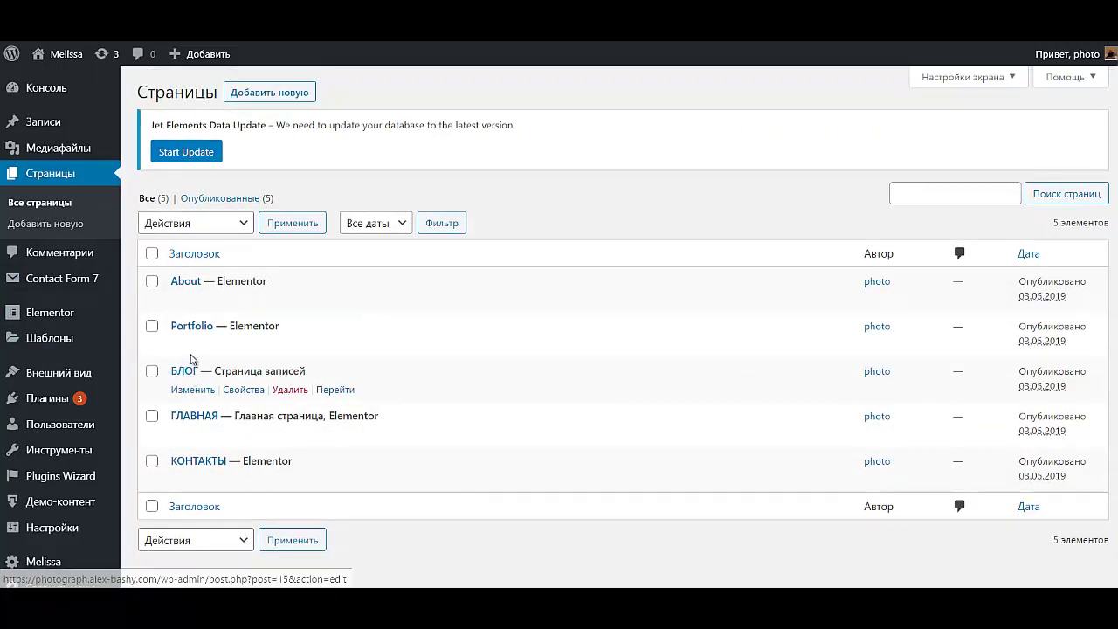
{"action": "left_click", "coordinate": [192, 345]}
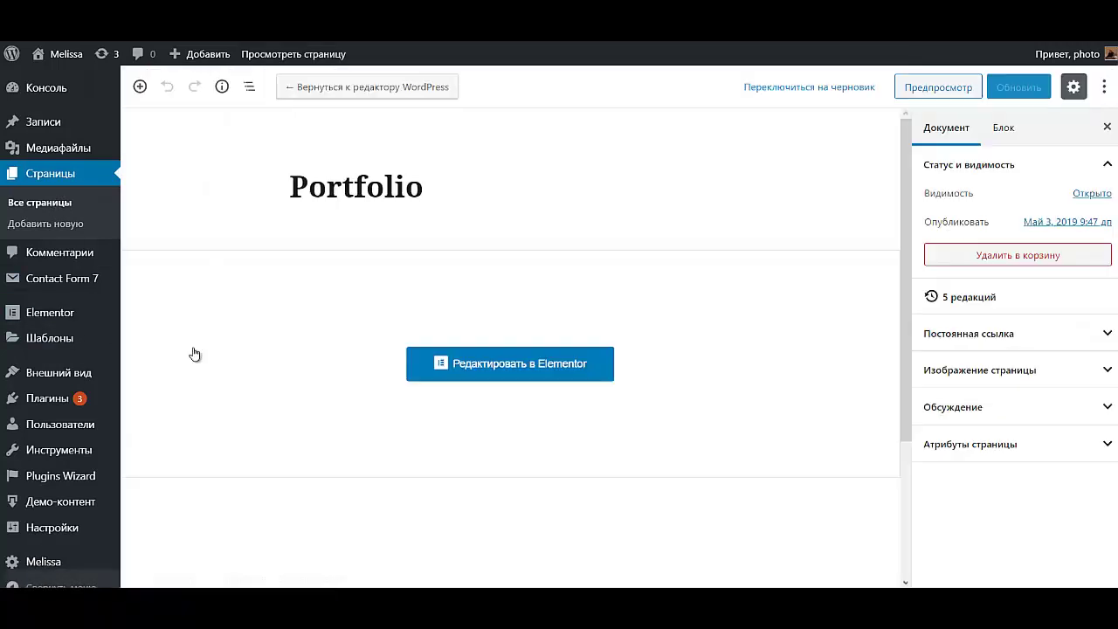
{"action": "left_click", "coordinate": [486, 178]}
{"action": "key", "text": "ctrl+a"}
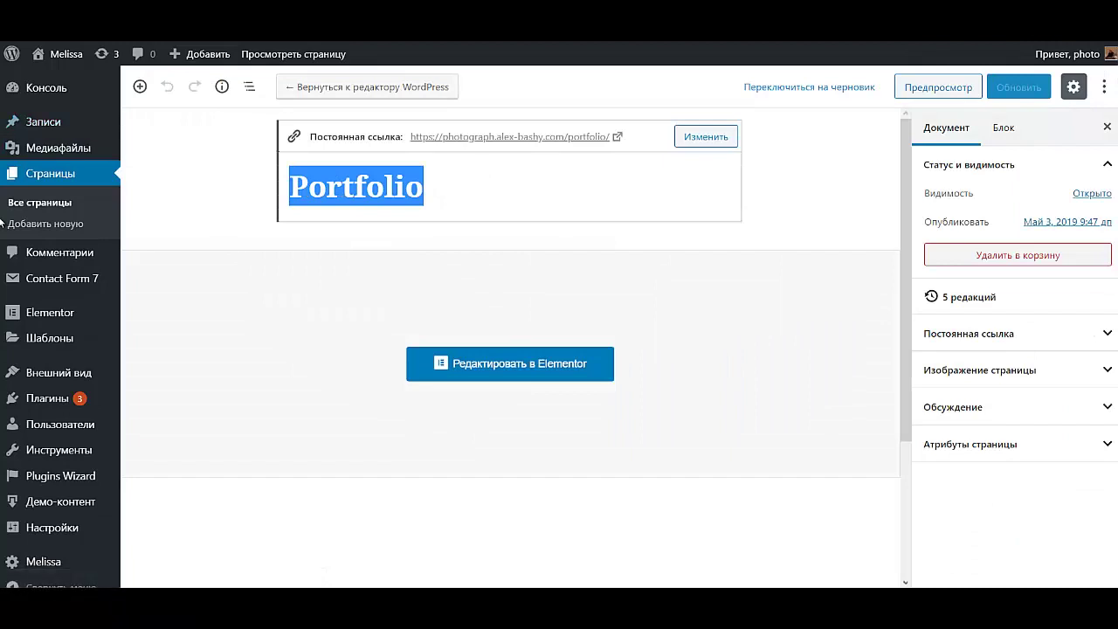
{"action": "type", "text": "ПОРТФОЛИО"}
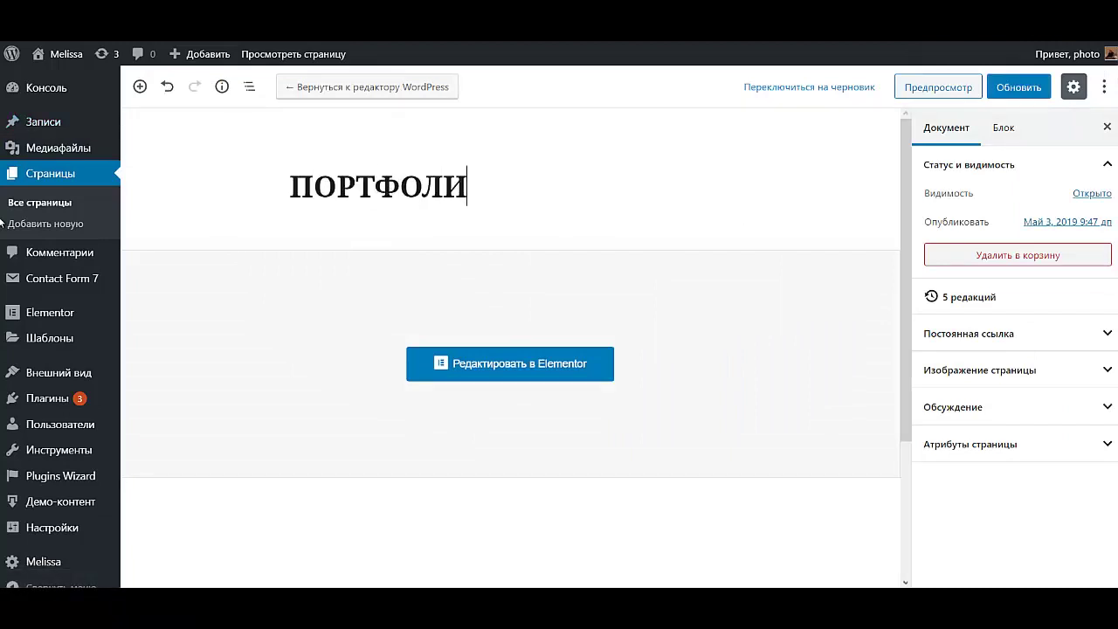
{"action": "left_click", "coordinate": [1004, 88]}
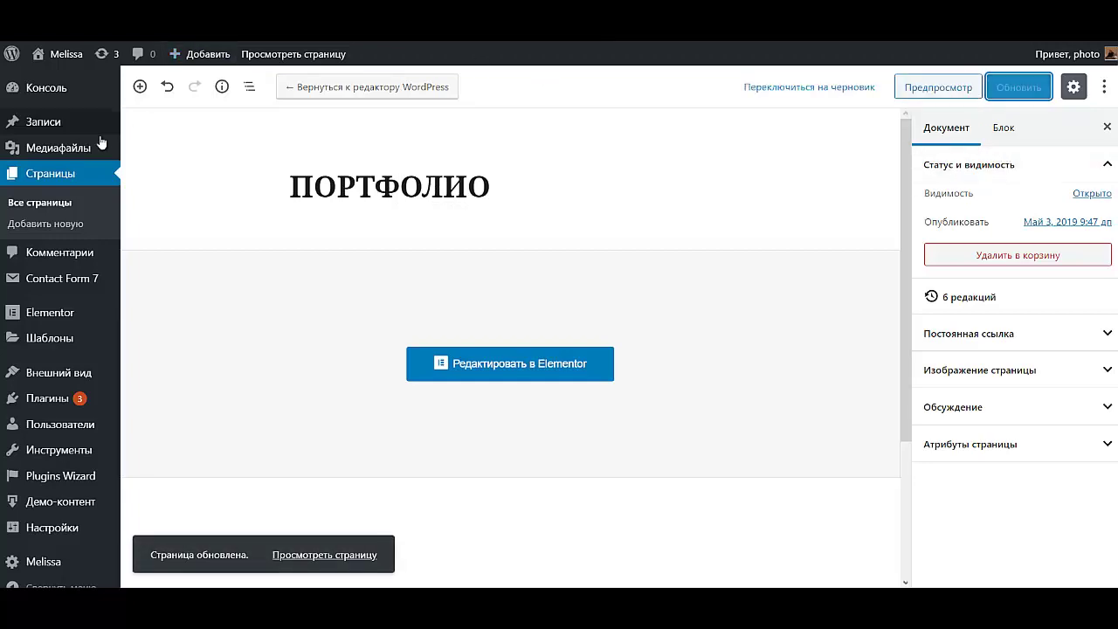
{"action": "left_click", "coordinate": [39, 202]}
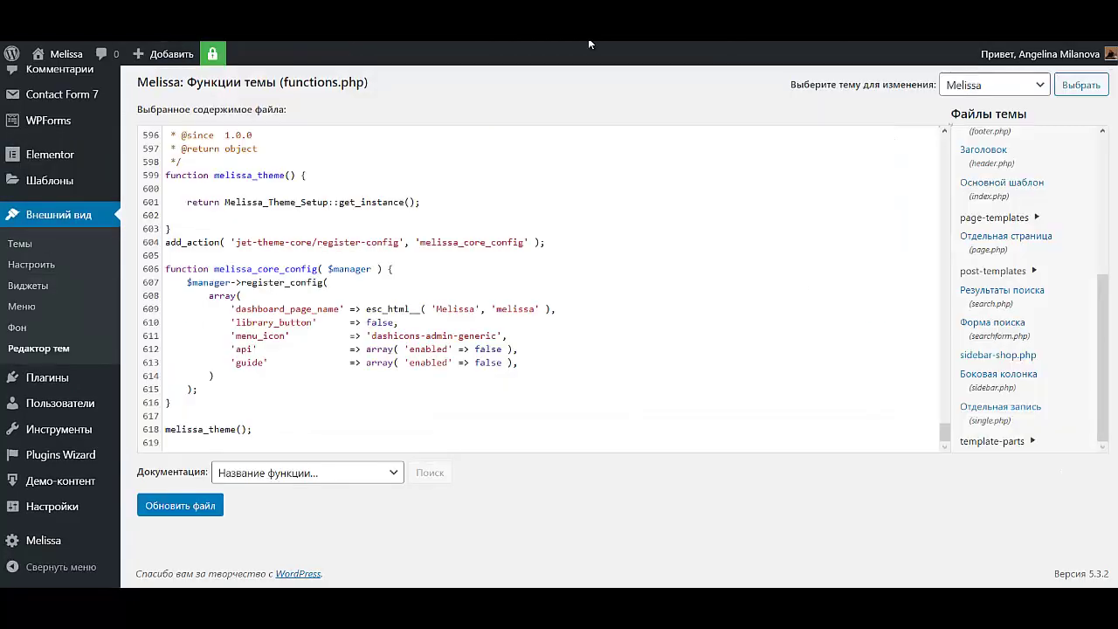
Switch to the other Melissa site's admin and open its list of all pages for reference.
{"action": "mouse_move", "coordinate": [51, 153]}
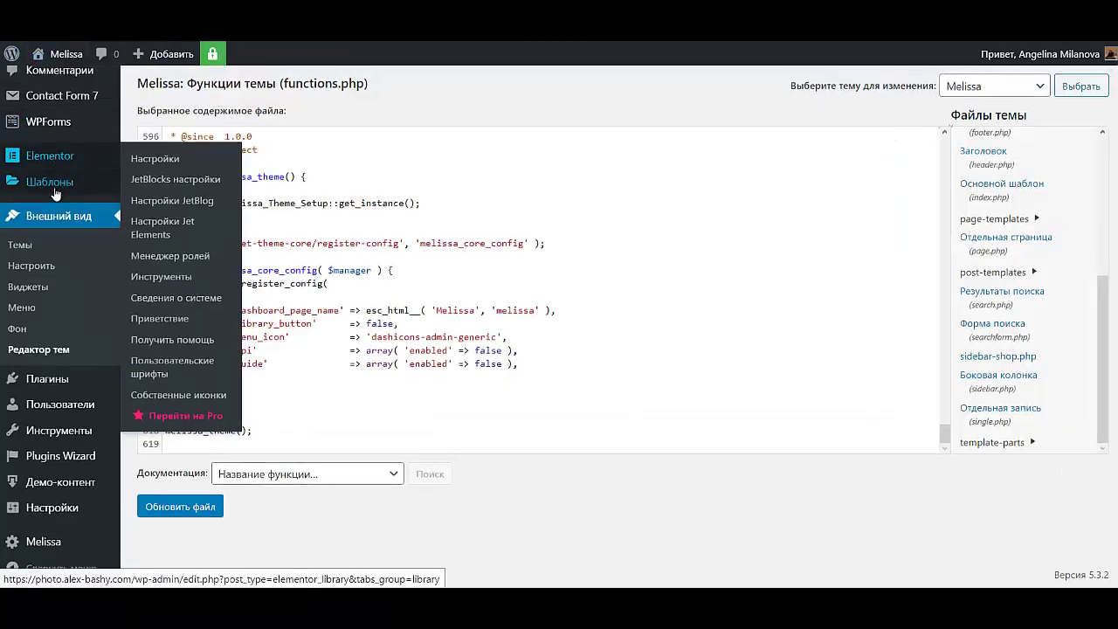
{"action": "scroll", "coordinate": [51, 153], "scroll_direction": "up", "scroll_amount": 2}
{"action": "mouse_move", "coordinate": [70, 179]}
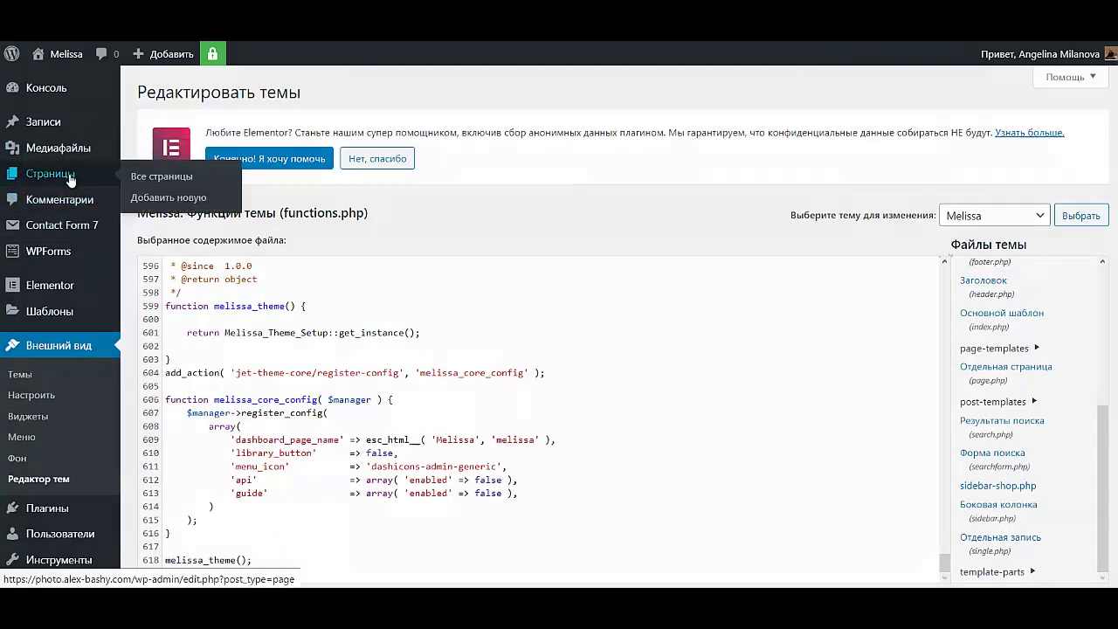
{"action": "left_click", "coordinate": [147, 178]}
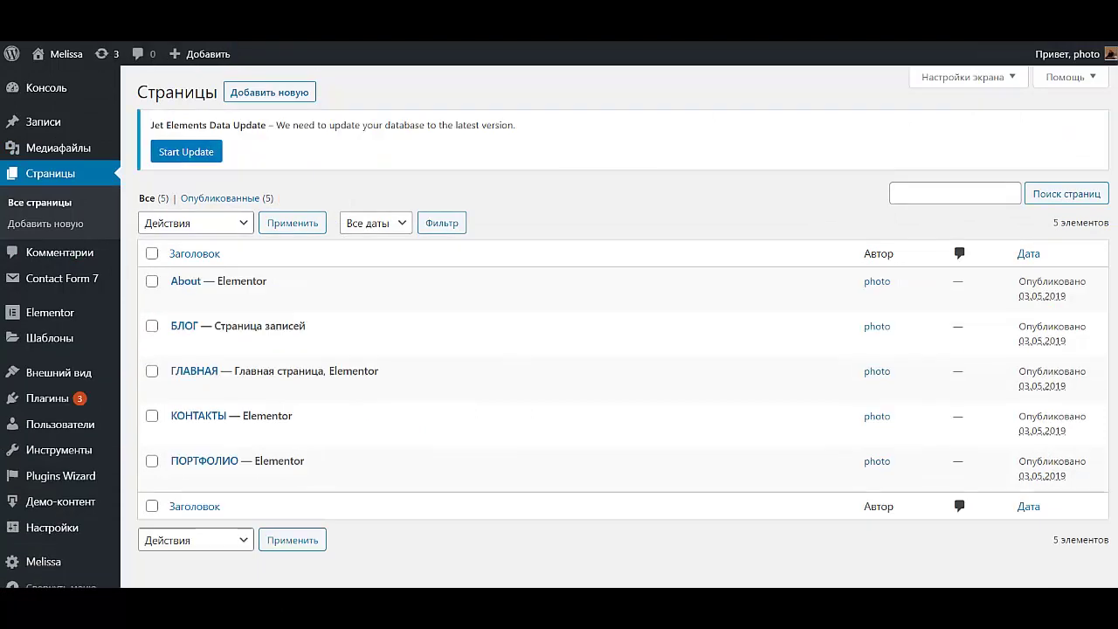
Retitle the "About" page as "О ФОТОСТУДИИ", save the update and return to the list of all pages.
{"action": "mouse_move", "coordinate": [187, 284]}
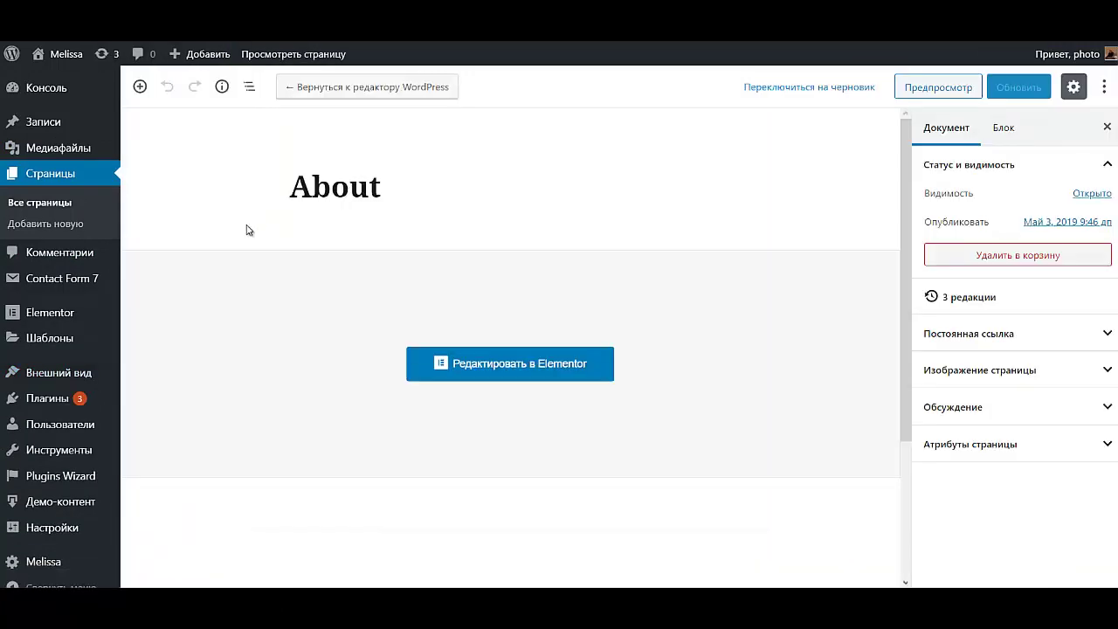
{"action": "left_click_drag", "start_coordinate": [410, 192], "coordinate": [134, 191]}
{"action": "type", "text": "О "}
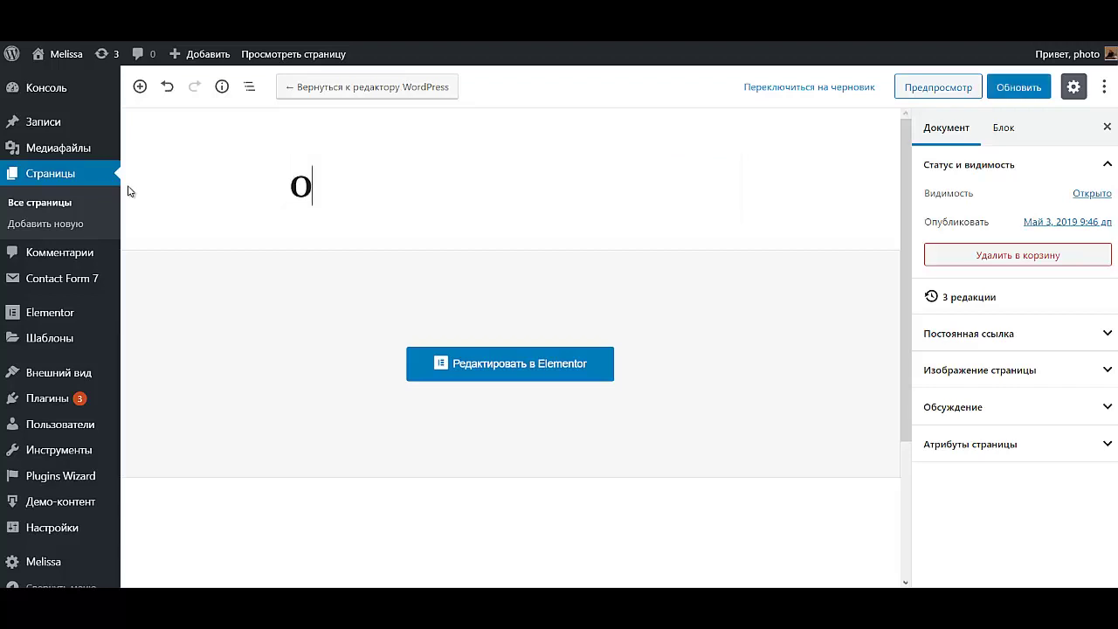
{"action": "type", "text": "ФОТОСТУ"}
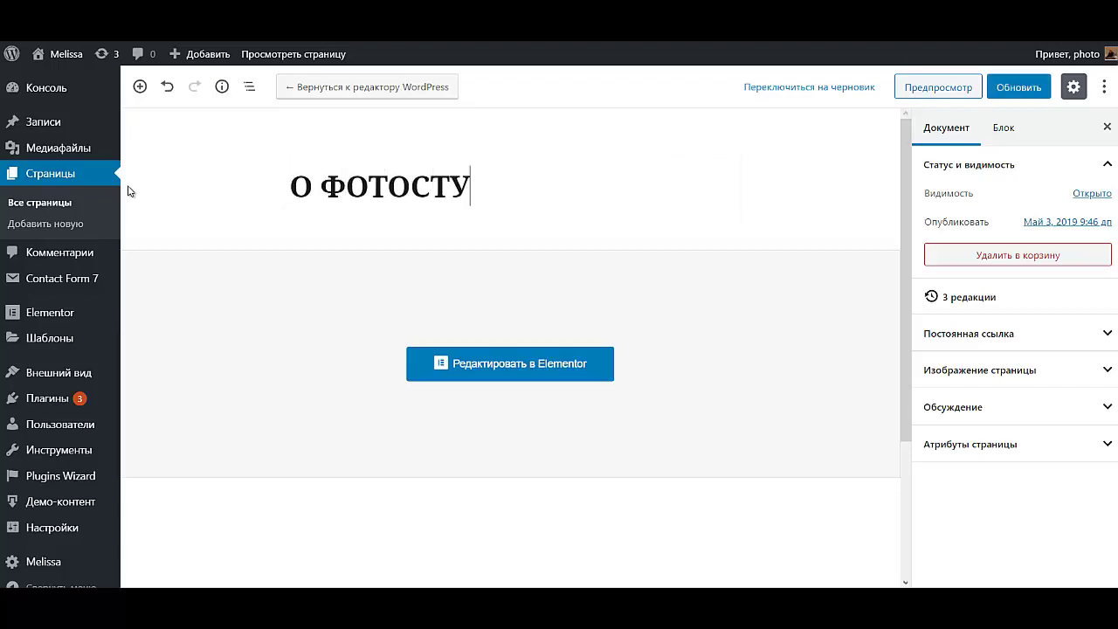
{"action": "type", "text": "ДИИ"}
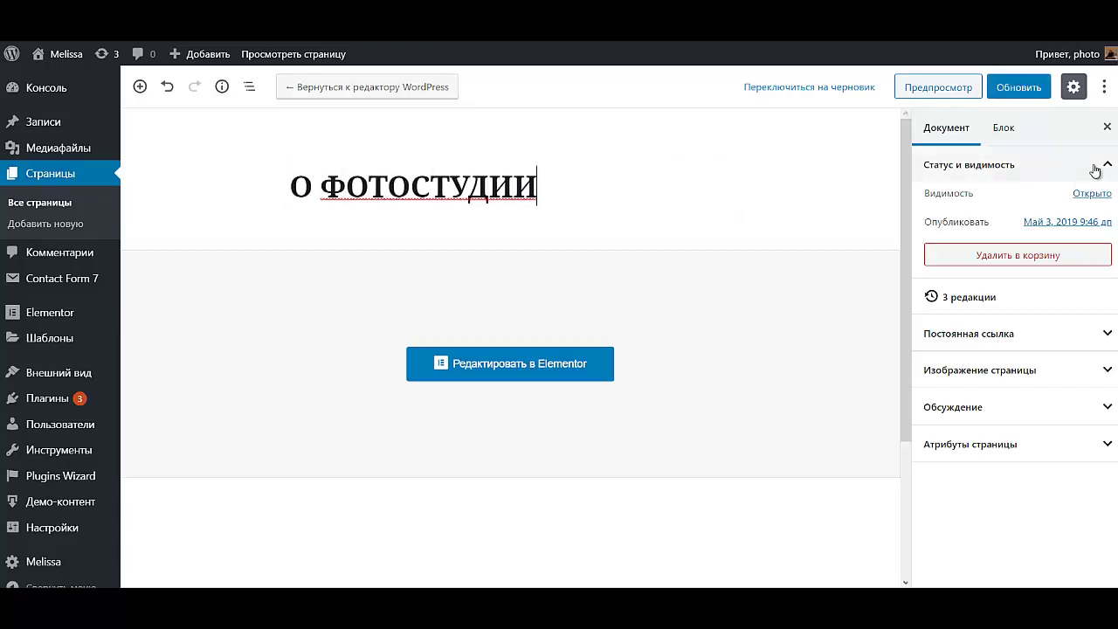
{"action": "left_click", "coordinate": [1007, 89]}
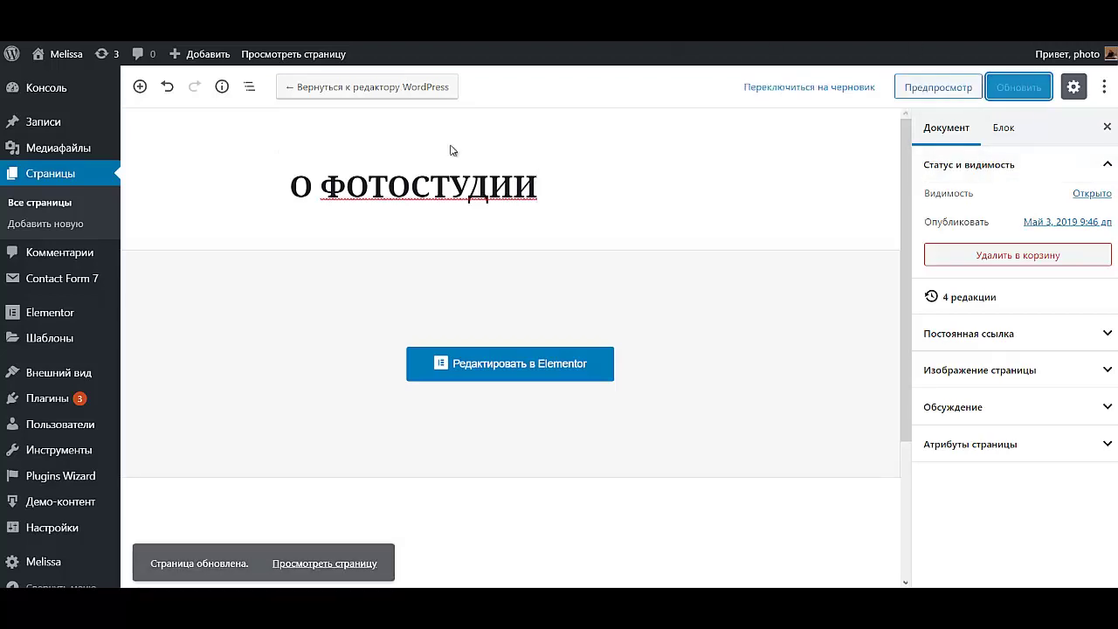
{"action": "left_click", "coordinate": [63, 212]}
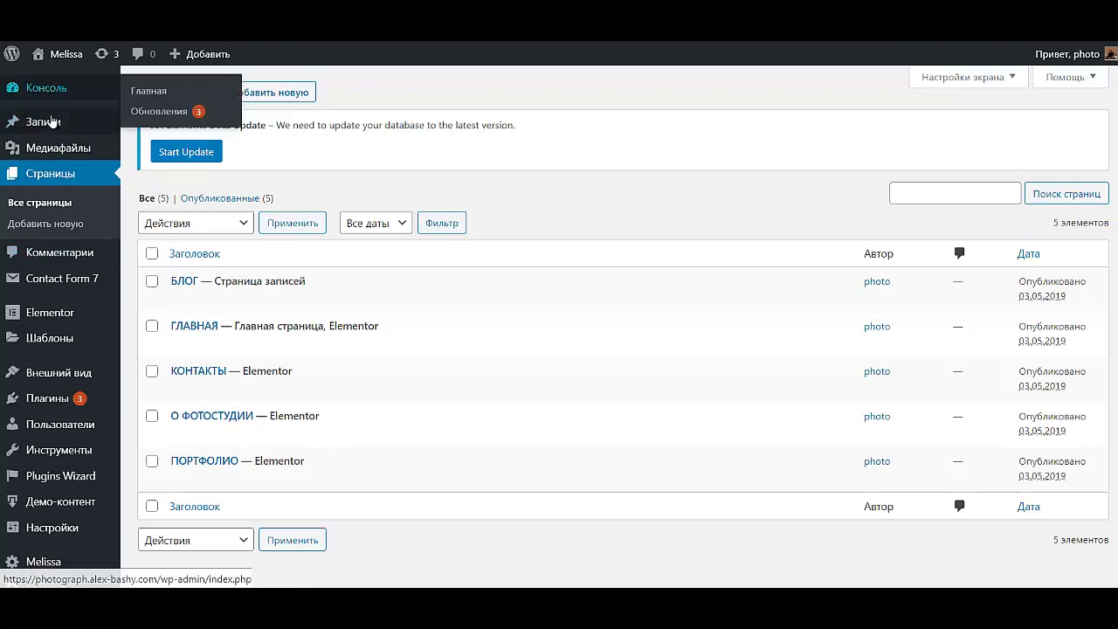
Rename the "Uncategorized" post category to "БЛОГ" and save the update.
{"action": "mouse_move", "coordinate": [120, 130]}
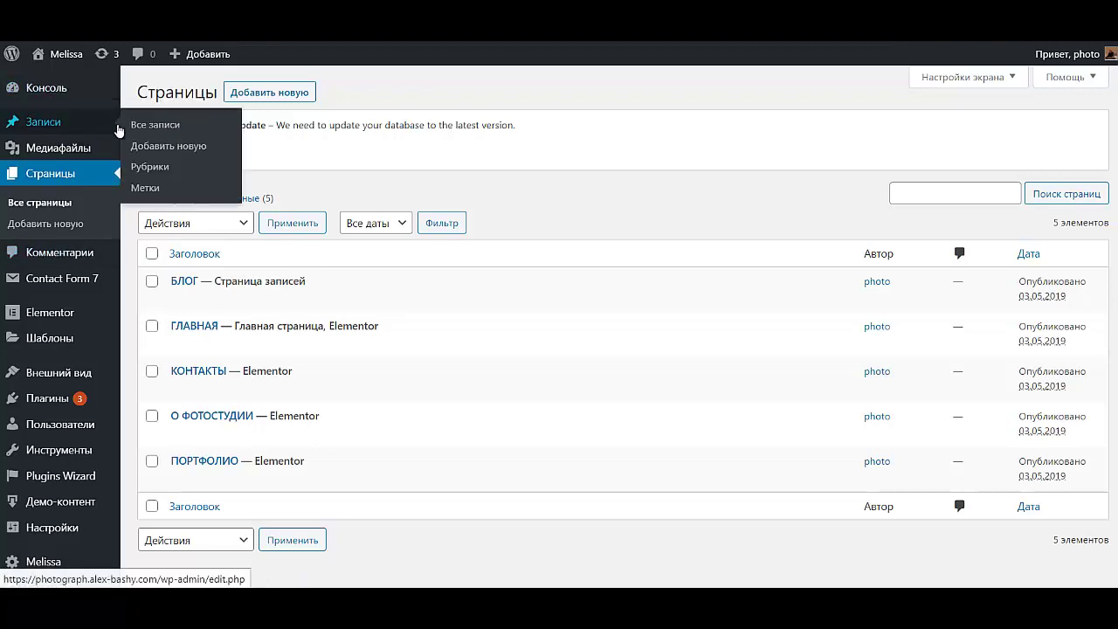
{"action": "left_click", "coordinate": [147, 167]}
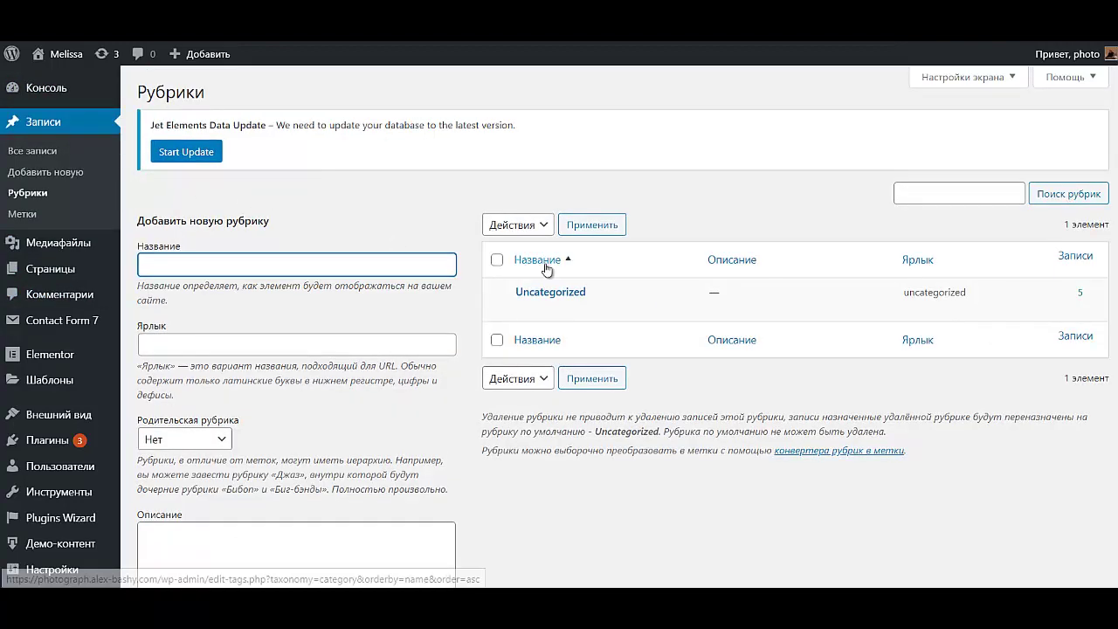
{"action": "left_click", "coordinate": [538, 309]}
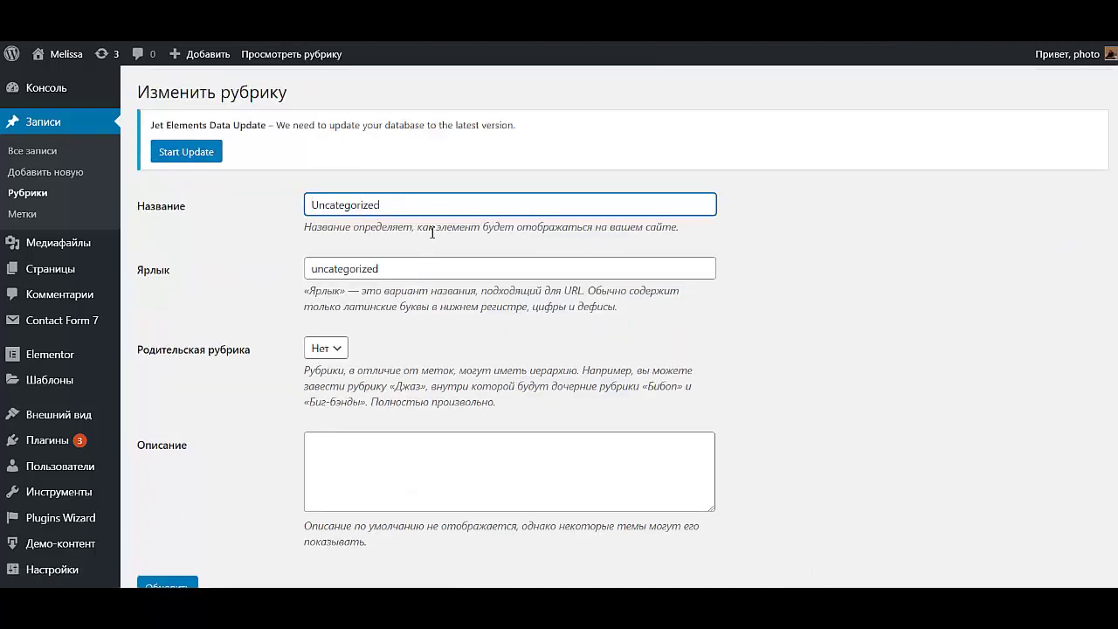
{"action": "left_click_drag", "start_coordinate": [438, 207], "coordinate": [259, 184]}
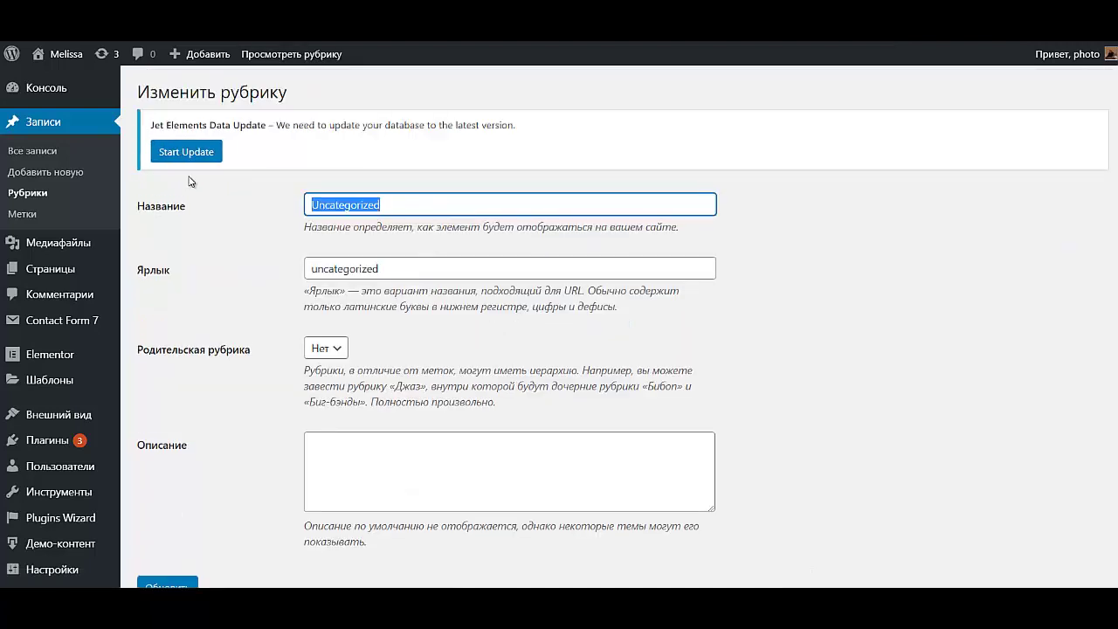
{"action": "type", "text": "БЛОГ"}
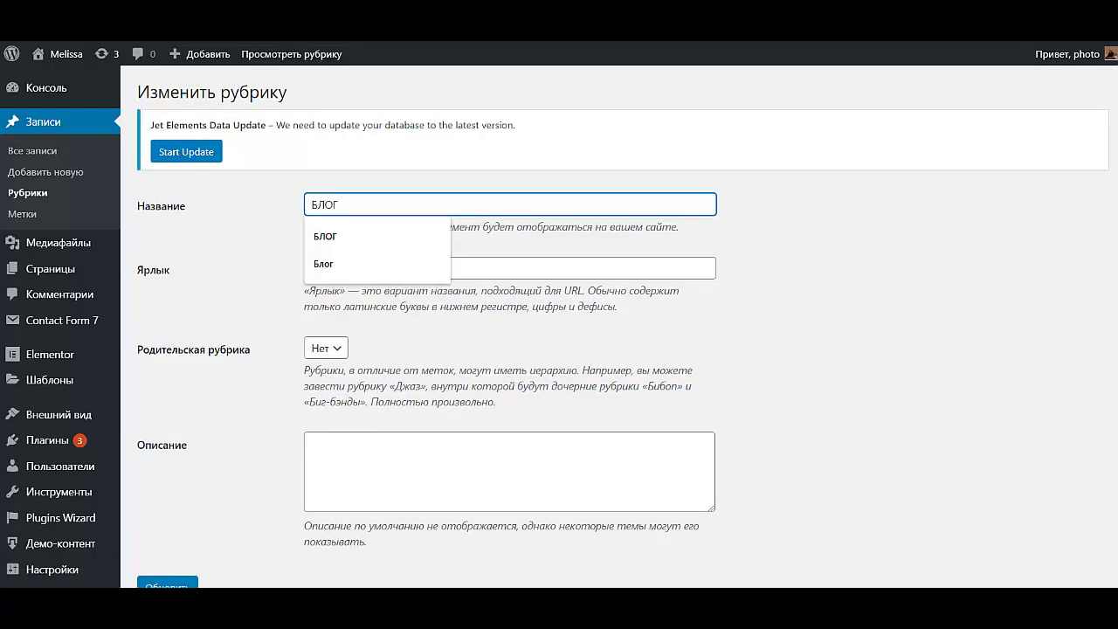
{"action": "left_click", "coordinate": [179, 585]}
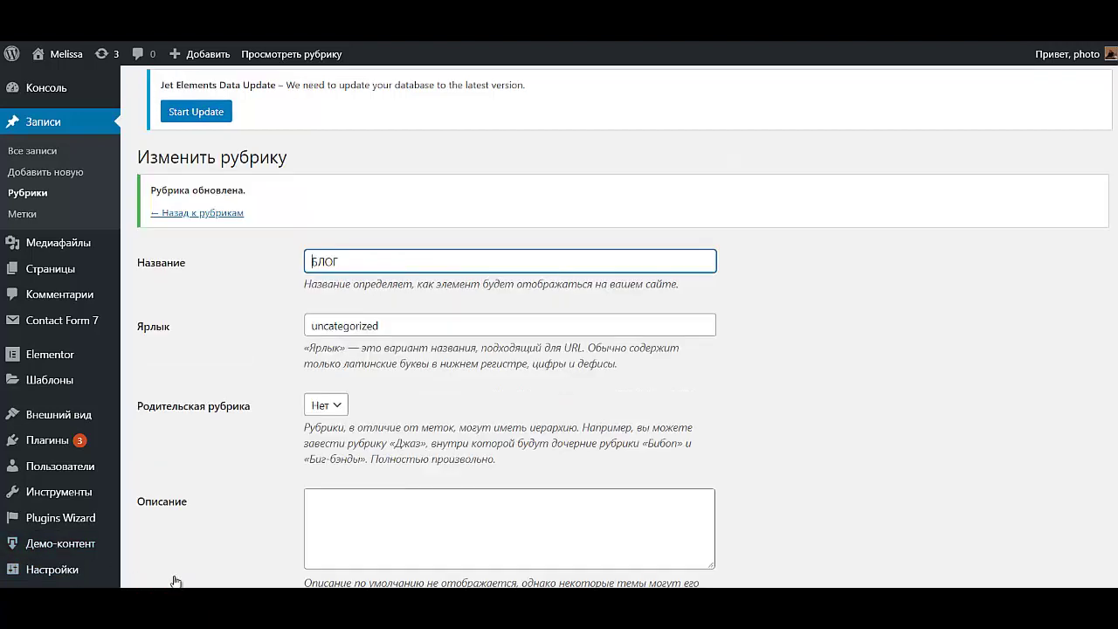
Open the "Adrenaline high wedding: the photos and videos" post for editing and delete all of its body content.
{"action": "left_click", "coordinate": [49, 152]}
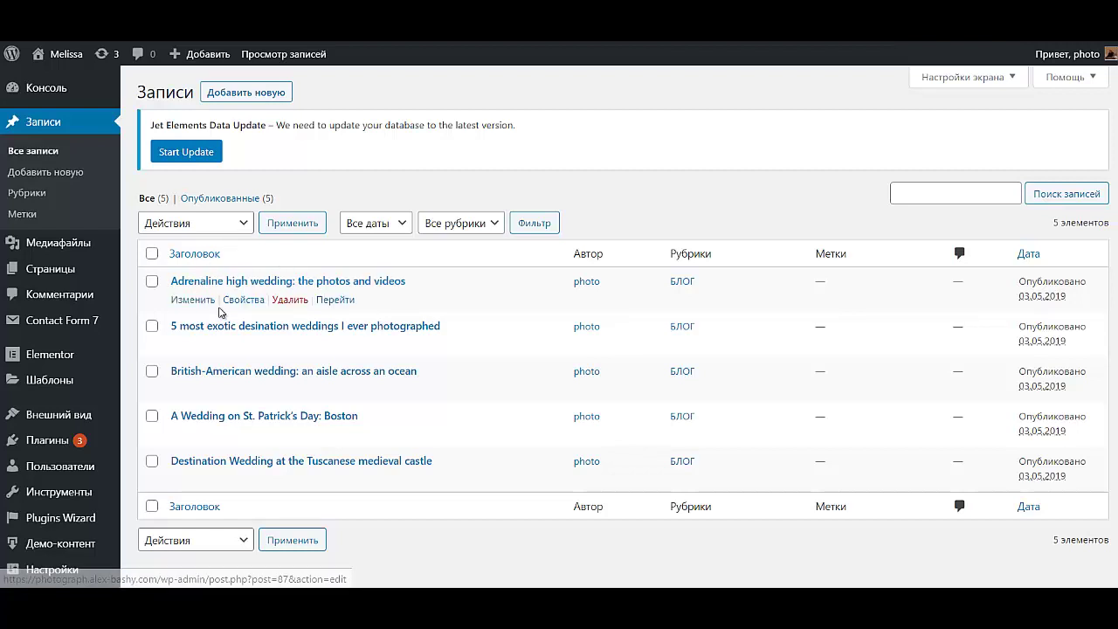
{"action": "left_click", "coordinate": [194, 301]}
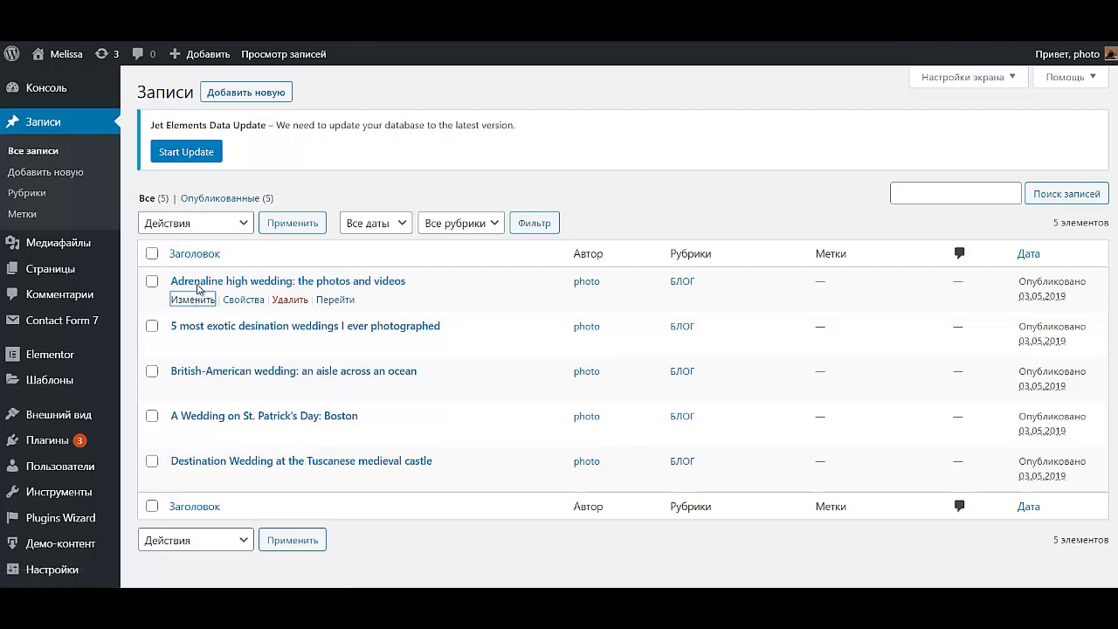
{"action": "left_click", "coordinate": [525, 403]}
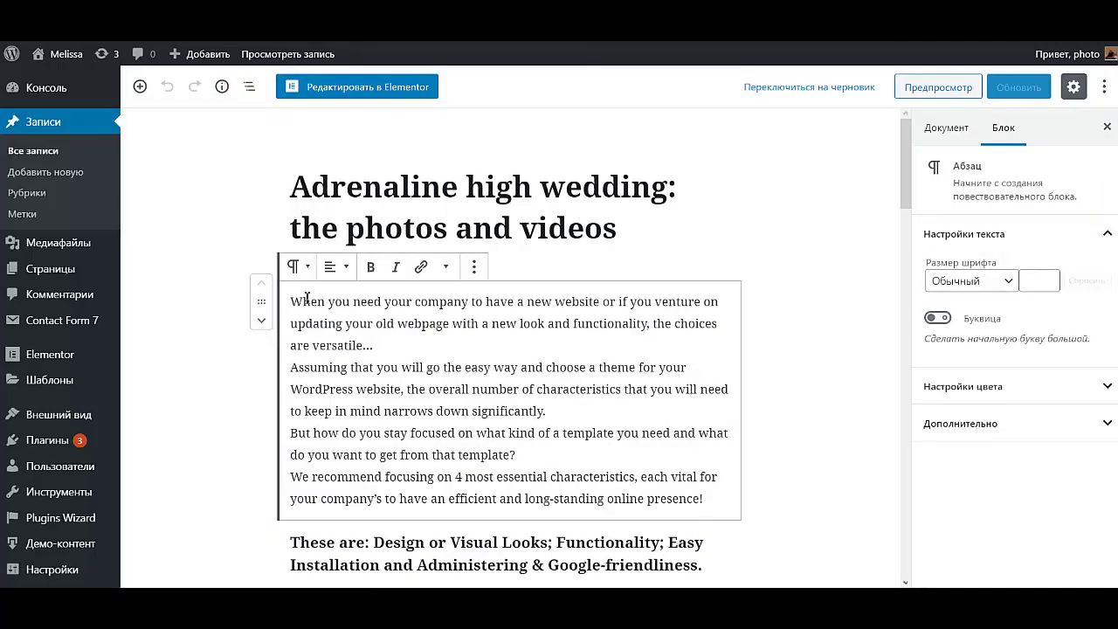
{"action": "left_click_drag", "start_coordinate": [423, 484], "coordinate": [559, 561]}
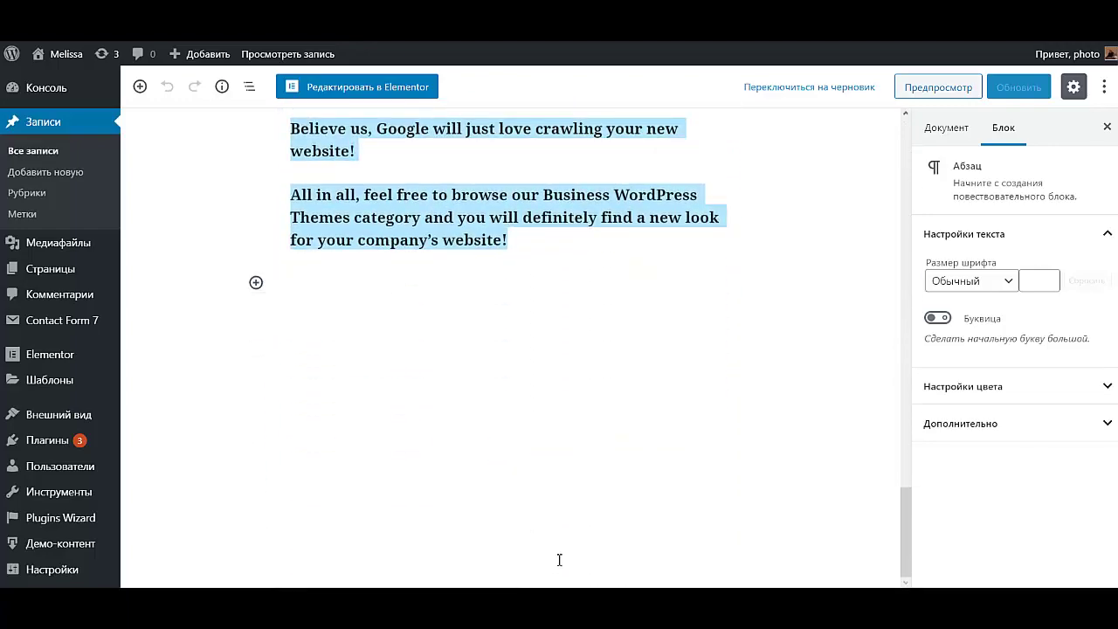
{"action": "scroll", "coordinate": [456, 288], "scroll_direction": "up", "scroll_amount": 15}
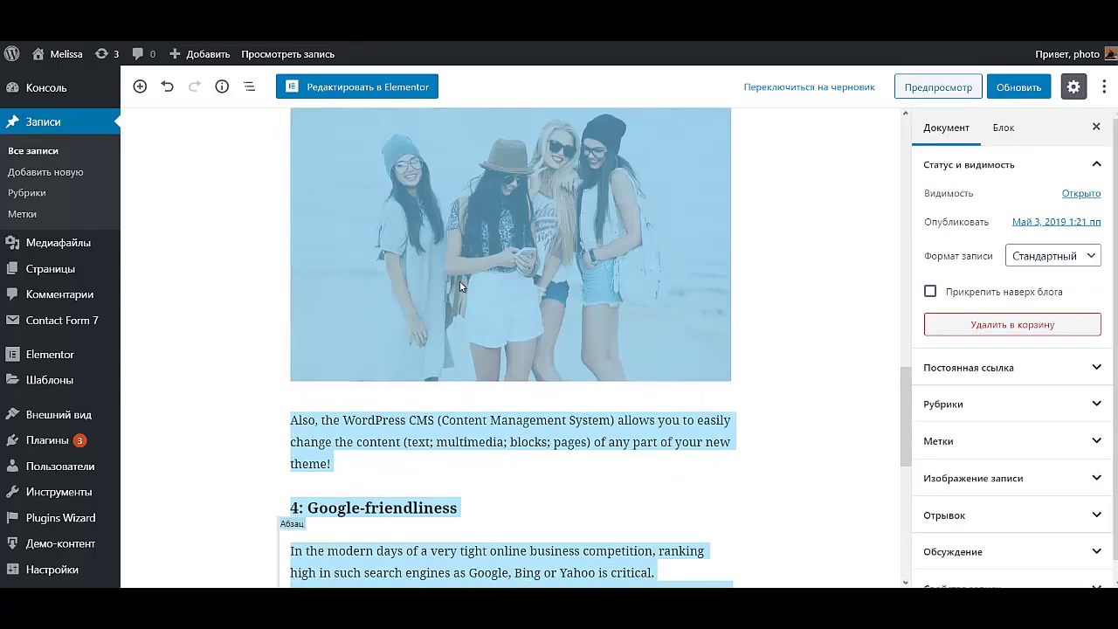
{"action": "left_click", "coordinate": [491, 369]}
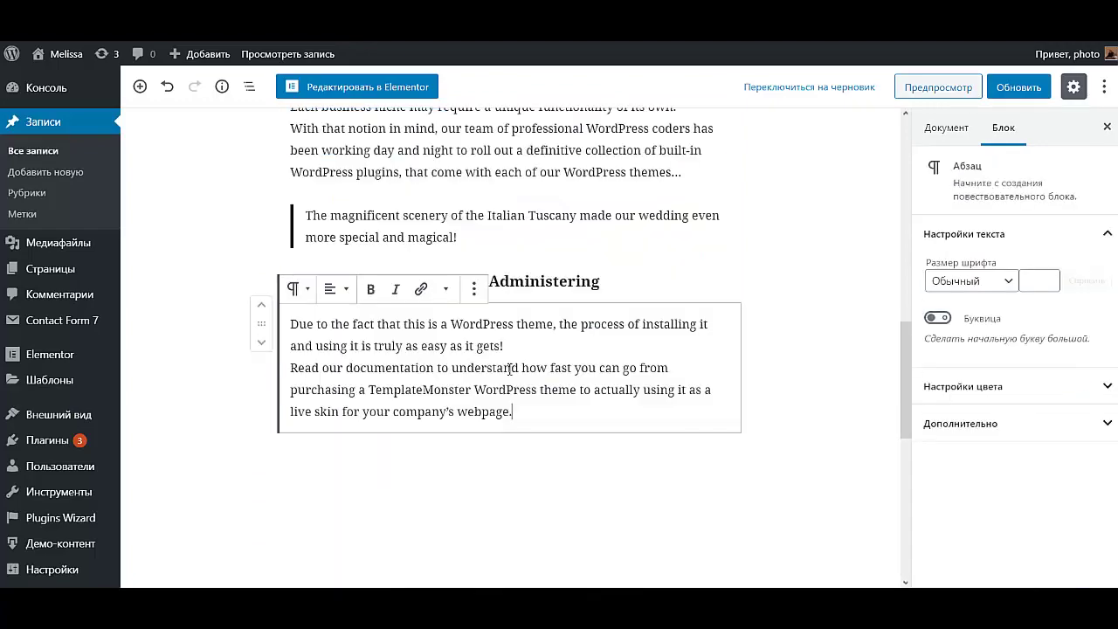
{"action": "scroll", "coordinate": [395, 326], "scroll_direction": "up", "scroll_amount": 6}
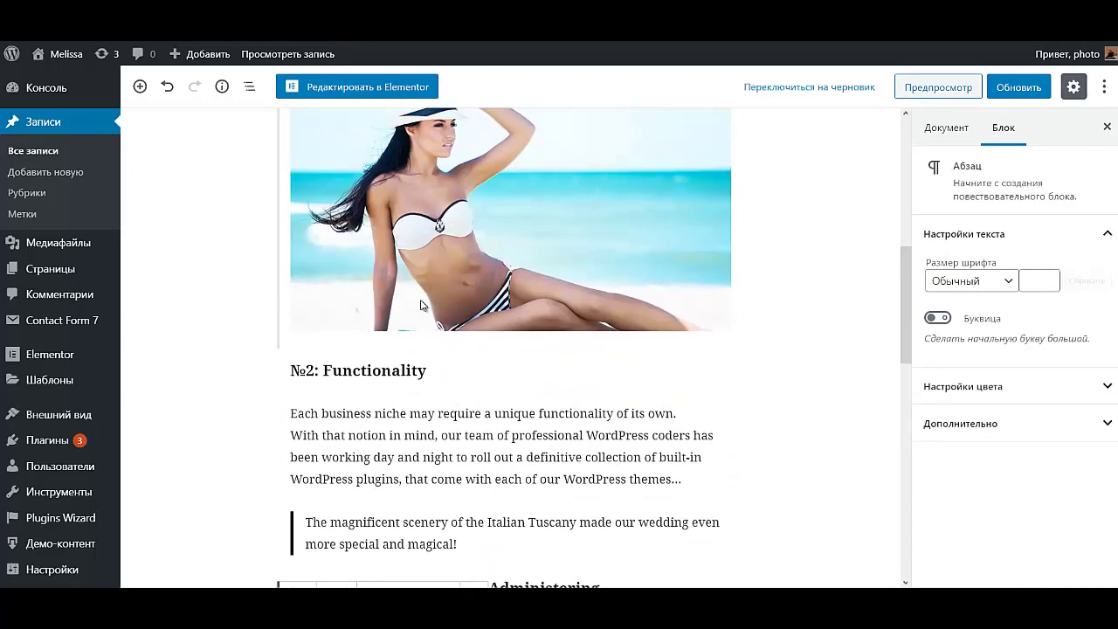
{"action": "left_click", "coordinate": [400, 317]}
{"action": "key", "text": "BackSpace"}
{"action": "scroll", "coordinate": [400, 317], "scroll_direction": "up", "scroll_amount": 3}
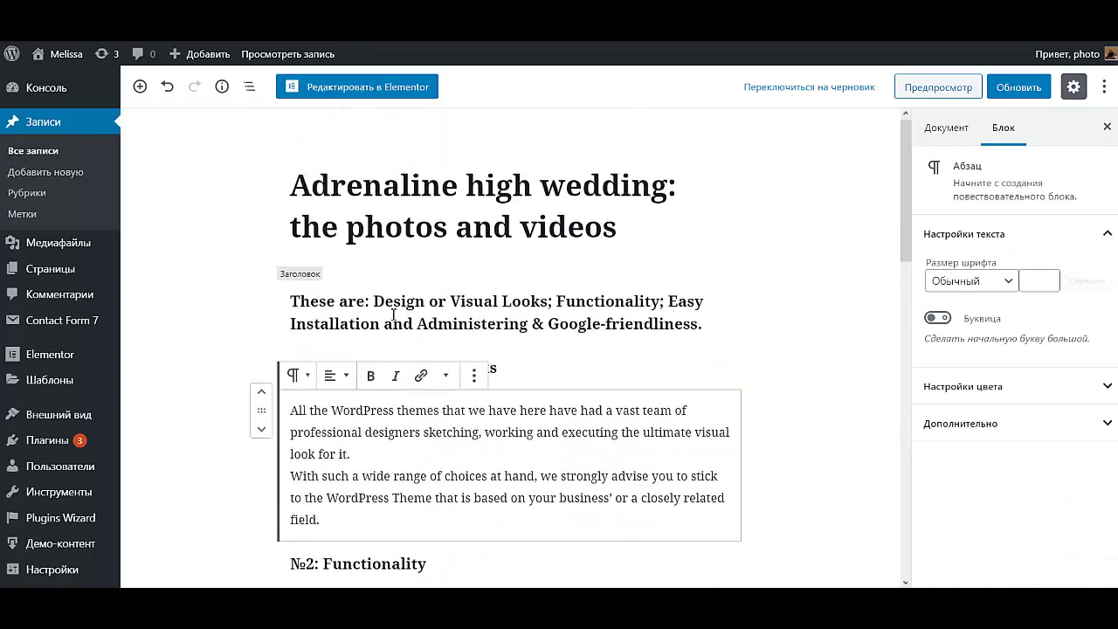
{"action": "left_click_drag", "start_coordinate": [291, 300], "coordinate": [585, 584]}
{"action": "key", "text": "BackSpace"}
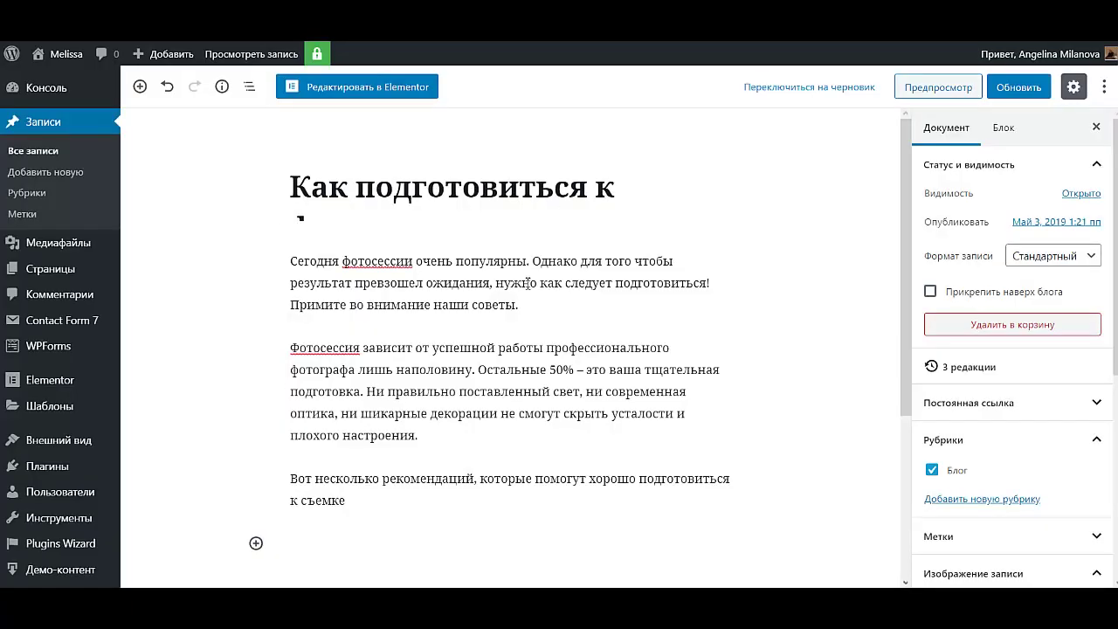
Copy the title "Как подготовиться к фотосессии" from the other site's post and replace the English title of the emptied post with it.
{"action": "left_click", "coordinate": [596, 188]}
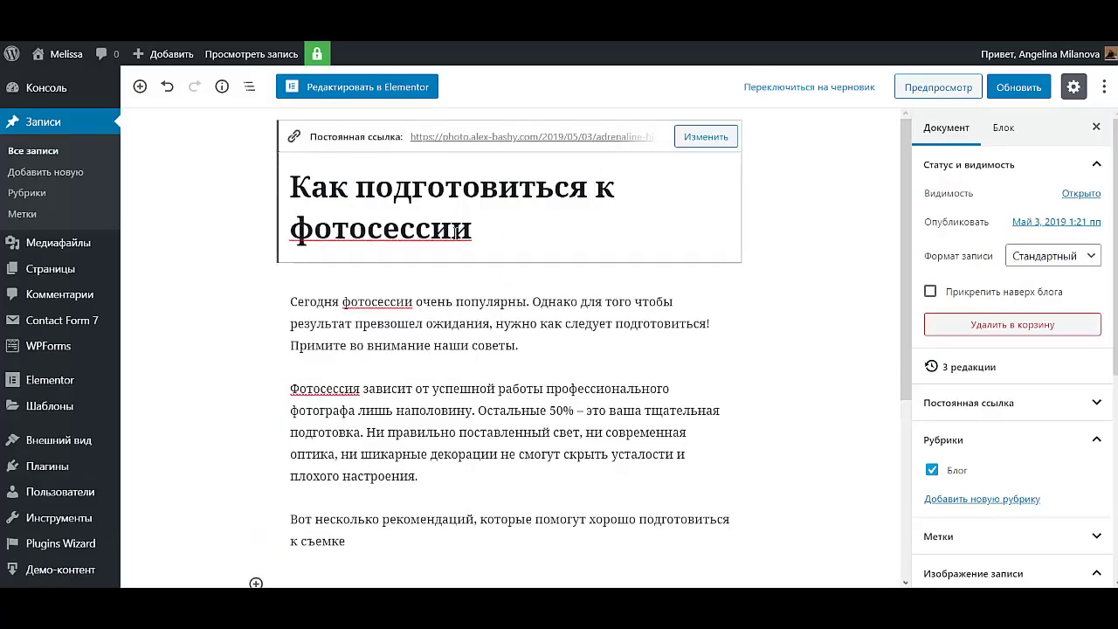
{"action": "left_click_drag", "start_coordinate": [455, 232], "coordinate": [272, 134]}
{"action": "key", "text": "ctrl+c"}
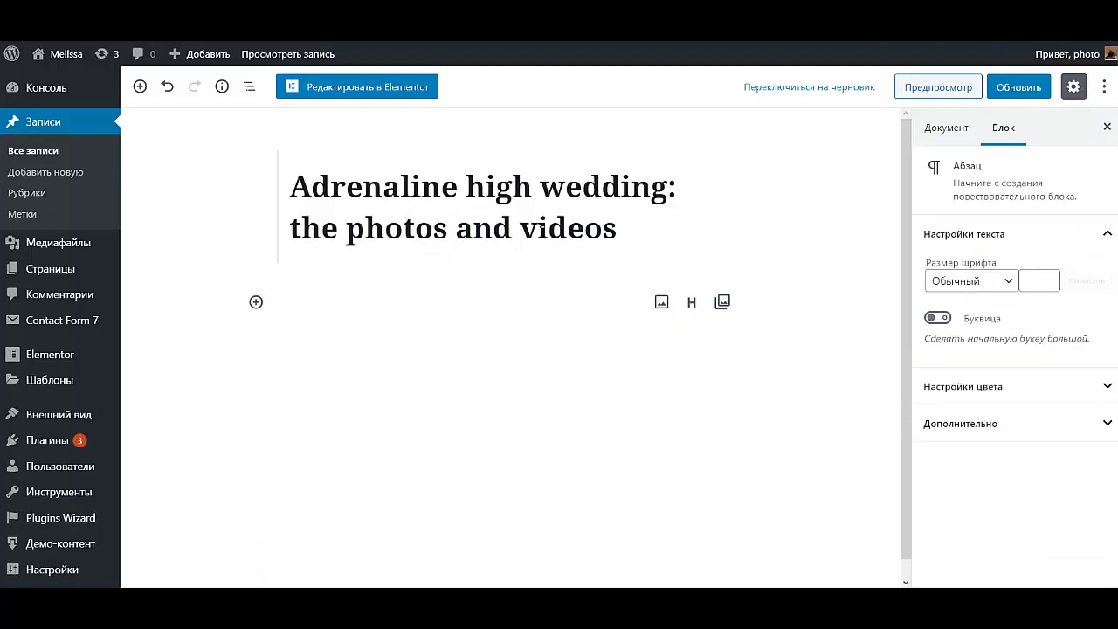
{"action": "left_click", "coordinate": [542, 231]}
{"action": "left_click_drag", "start_coordinate": [626, 236], "coordinate": [243, 138]}
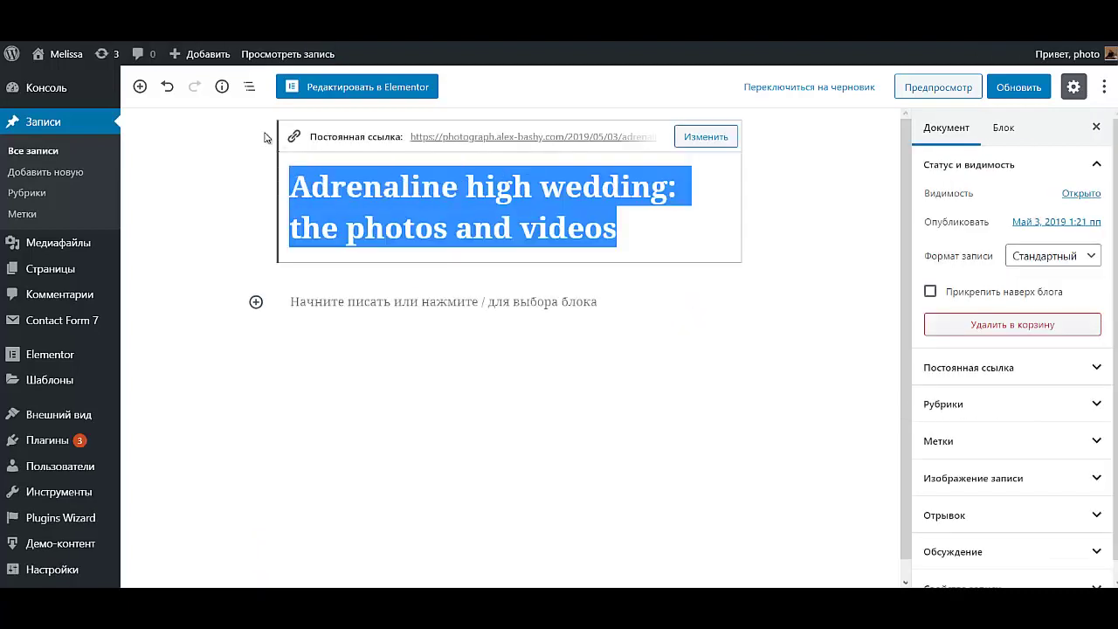
{"action": "key", "text": "ctrl+v"}
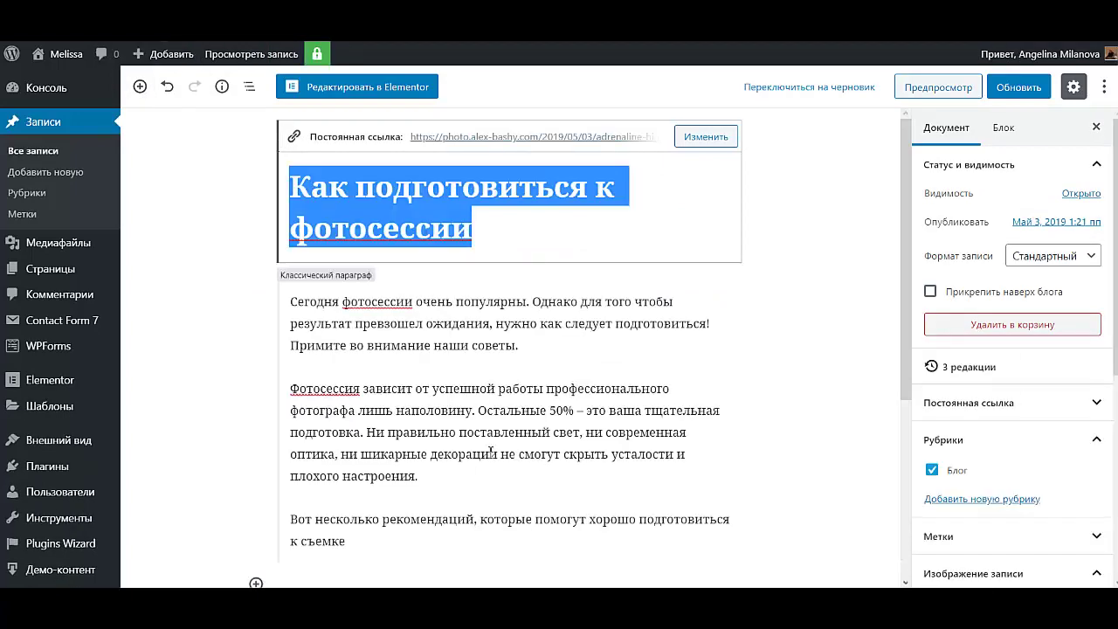
Select all the body text of the Russian reference post on the other site.
{"action": "left_click", "coordinate": [449, 436]}
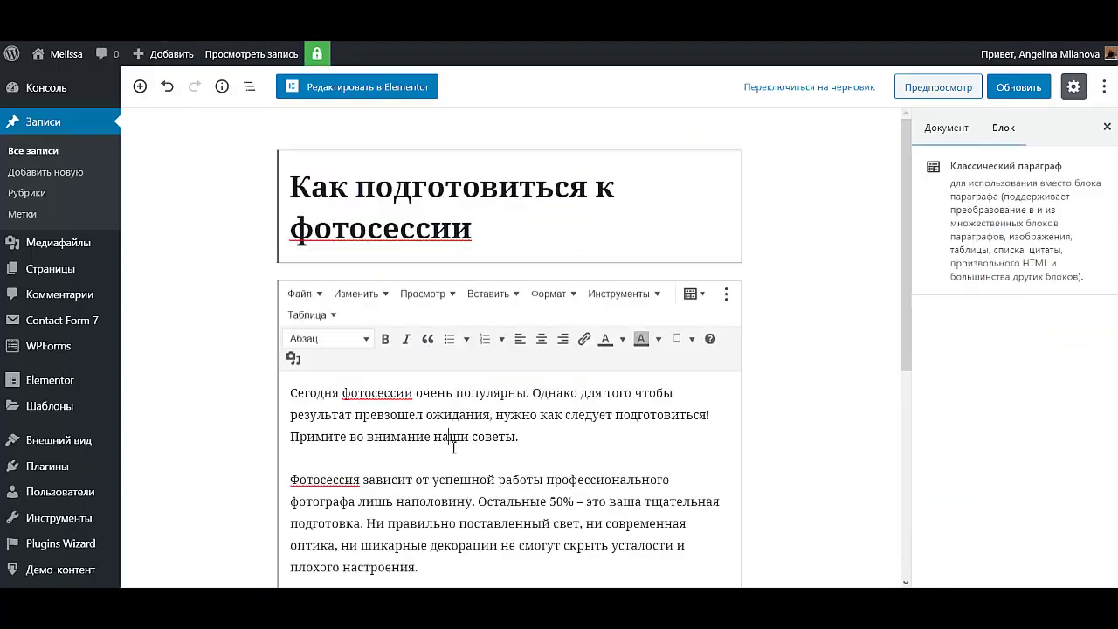
{"action": "right_click", "coordinate": [426, 432]}
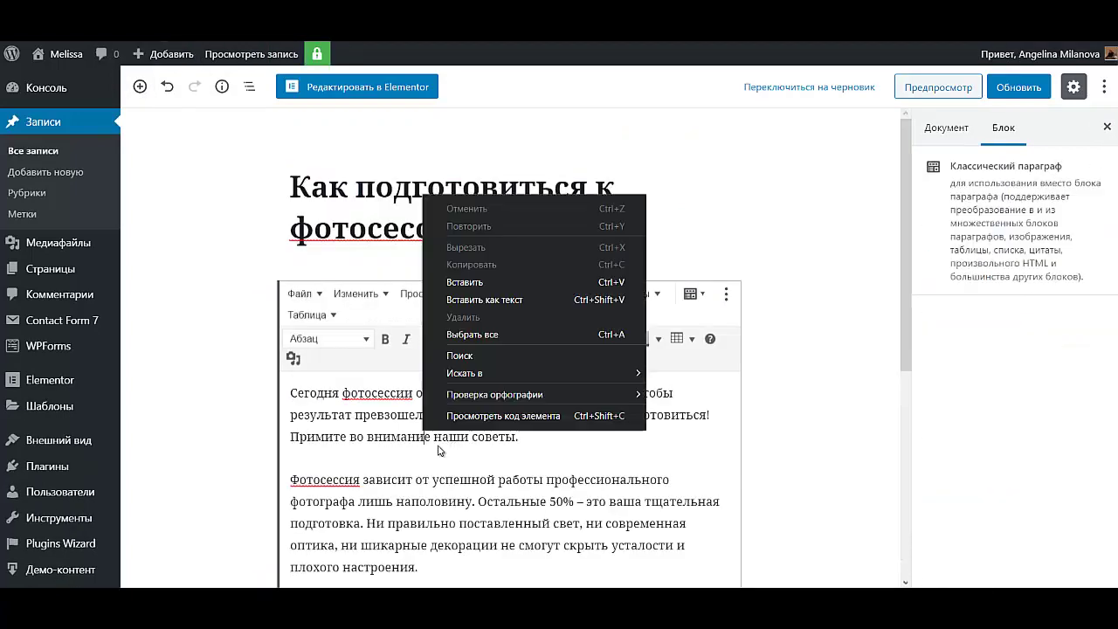
{"action": "left_click", "coordinate": [494, 335]}
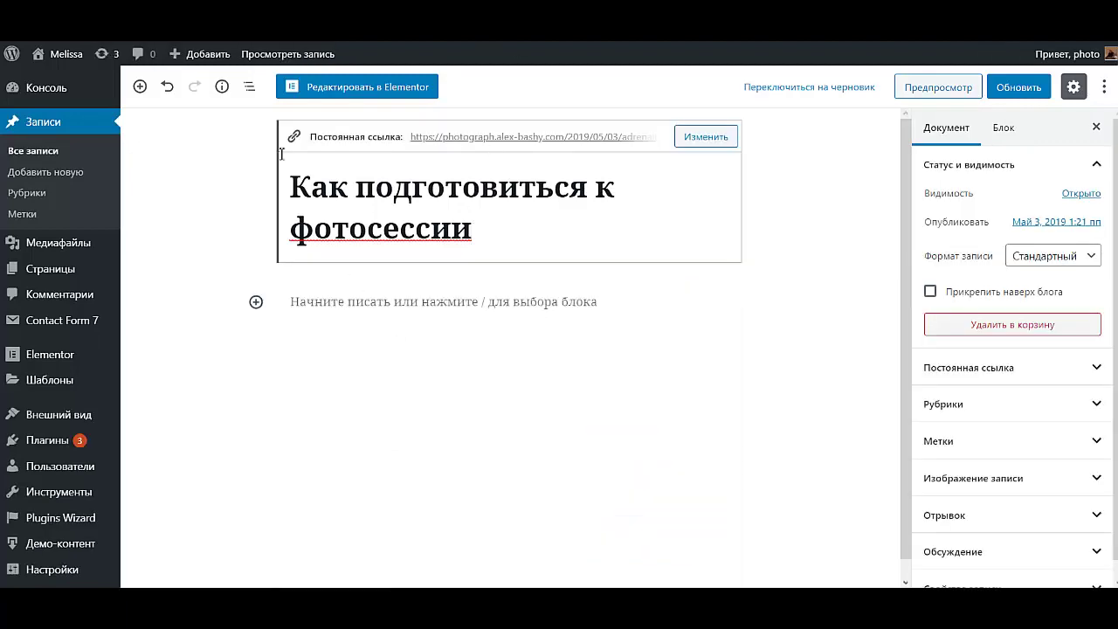
Check the available content blocks in the retitled post and save the post's update.
{"action": "left_click", "coordinate": [140, 86]}
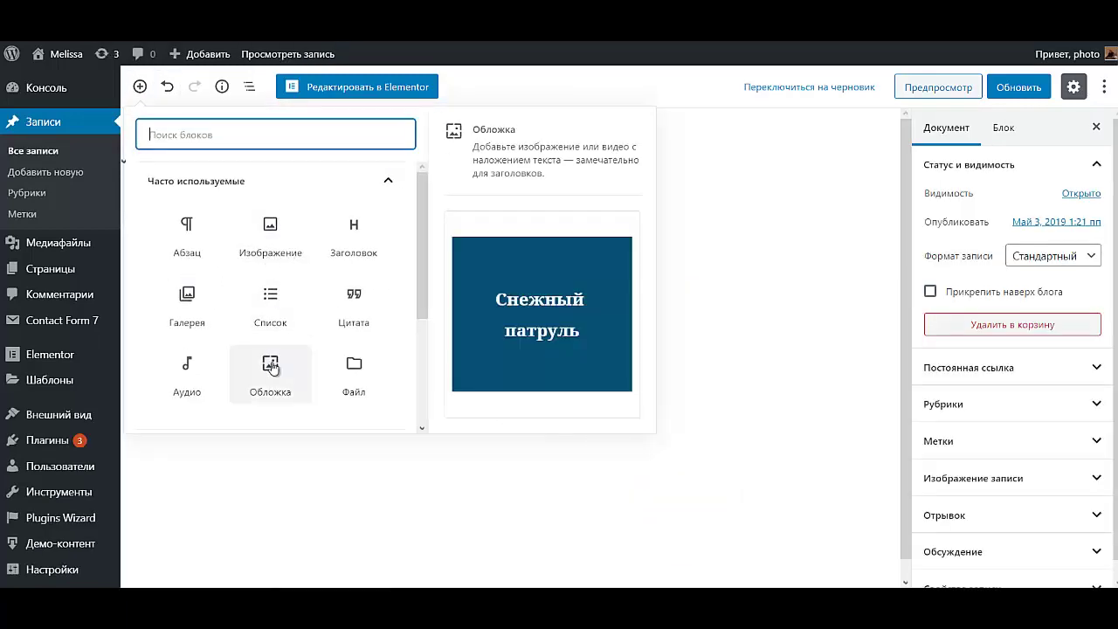
{"action": "left_click", "coordinate": [1020, 85]}
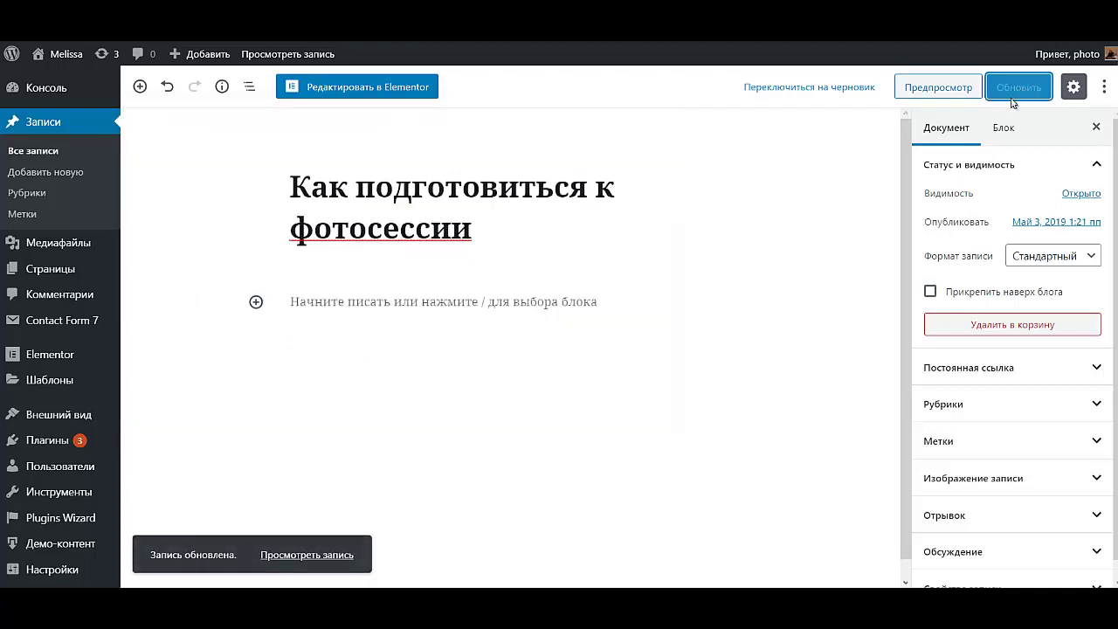
Delete the inactive Akismet Anti-Spam and Hello Dolly plugins from the installed plugins with one bulk action.
{"action": "mouse_move", "coordinate": [52, 440]}
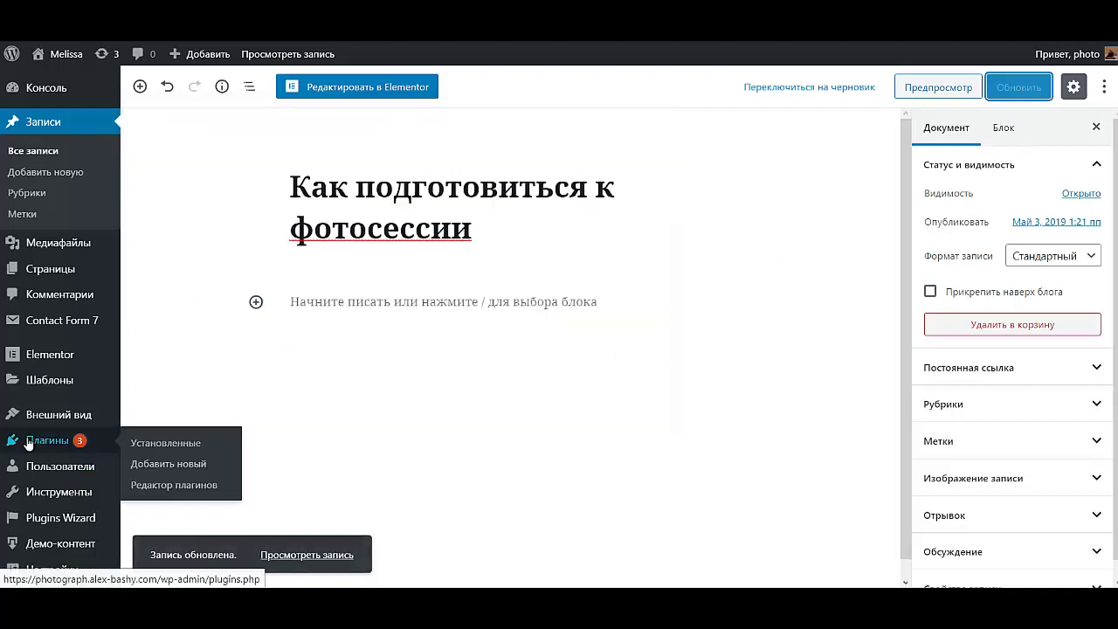
{"action": "left_click", "coordinate": [154, 445]}
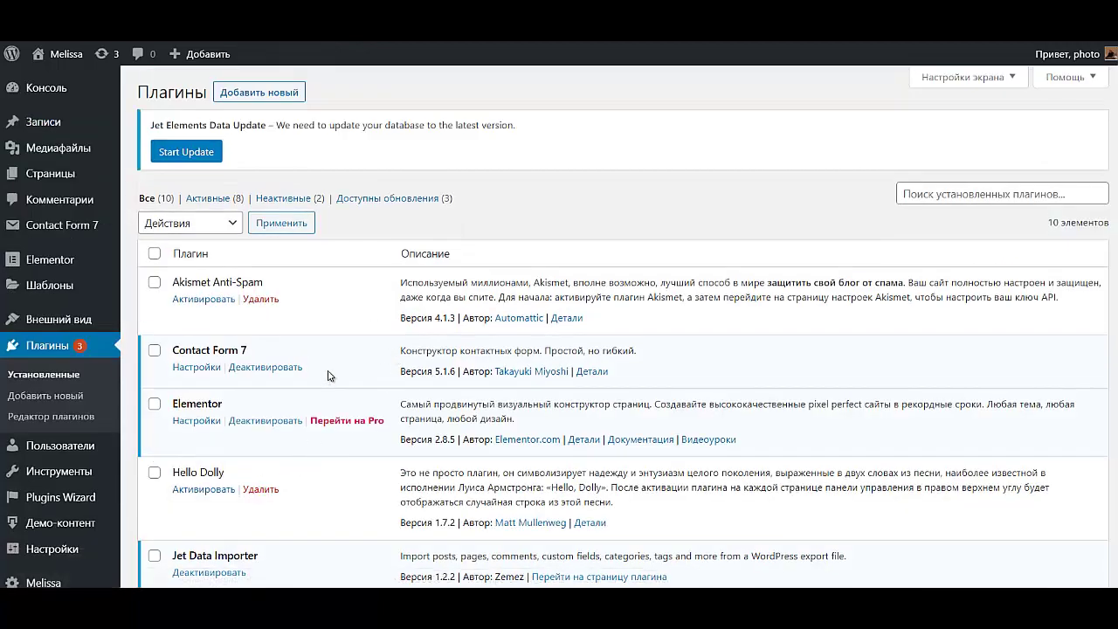
{"action": "scroll", "coordinate": [314, 395], "scroll_direction": "down", "scroll_amount": 1}
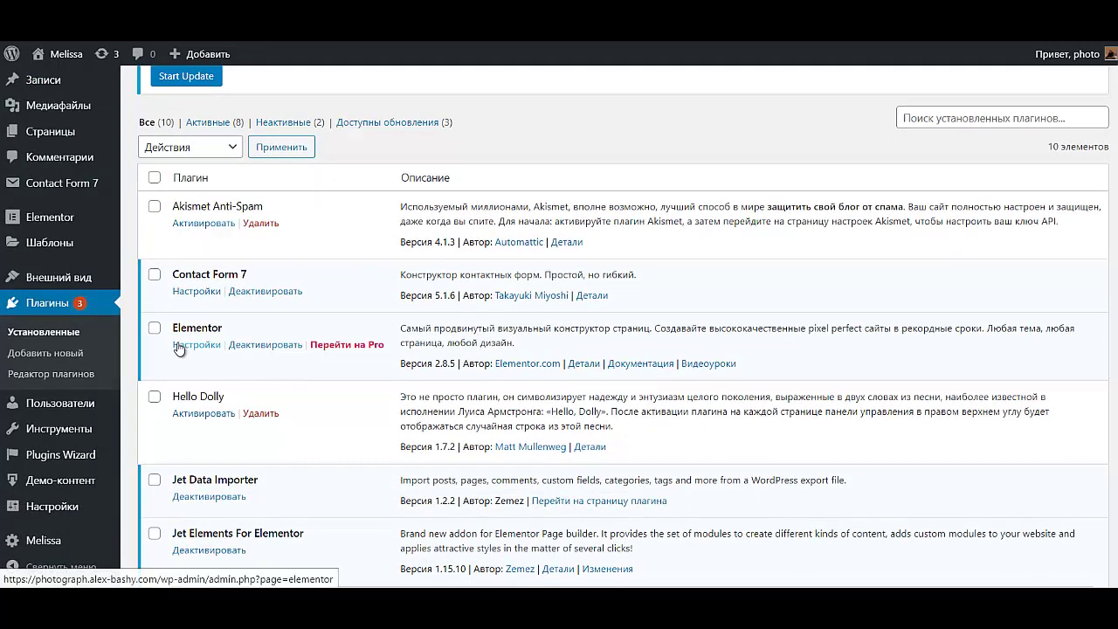
{"action": "scroll", "coordinate": [179, 351], "scroll_direction": "down", "scroll_amount": 1}
{"action": "scroll", "coordinate": [177, 354], "scroll_direction": "down", "scroll_amount": 4}
{"action": "scroll", "coordinate": [217, 368], "scroll_direction": "up", "scroll_amount": 4}
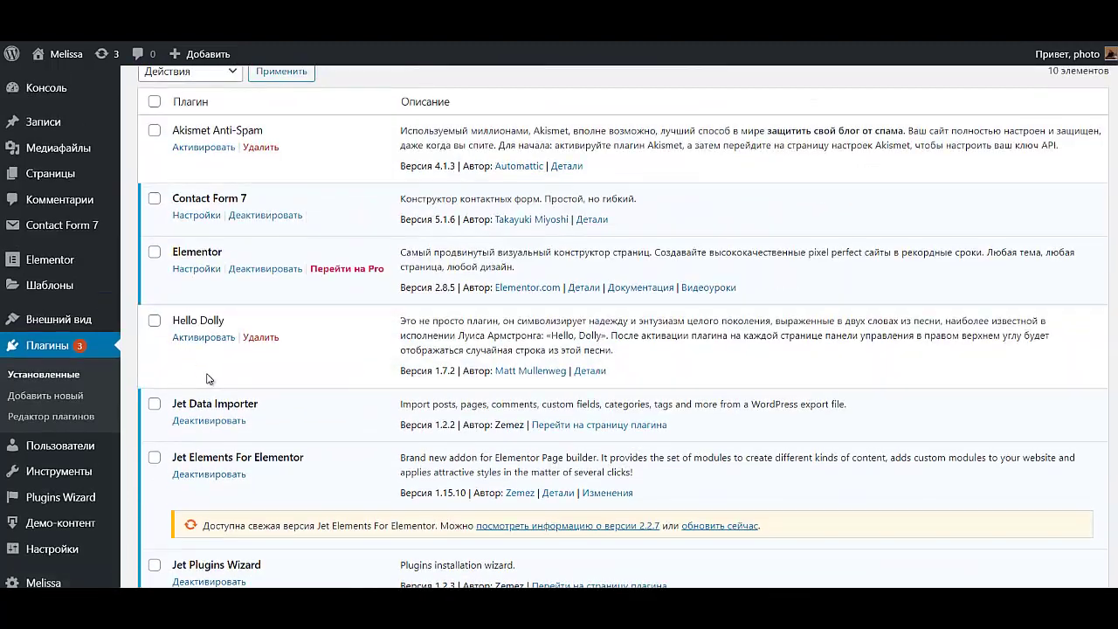
{"action": "scroll", "coordinate": [217, 369], "scroll_direction": "up", "scroll_amount": 2}
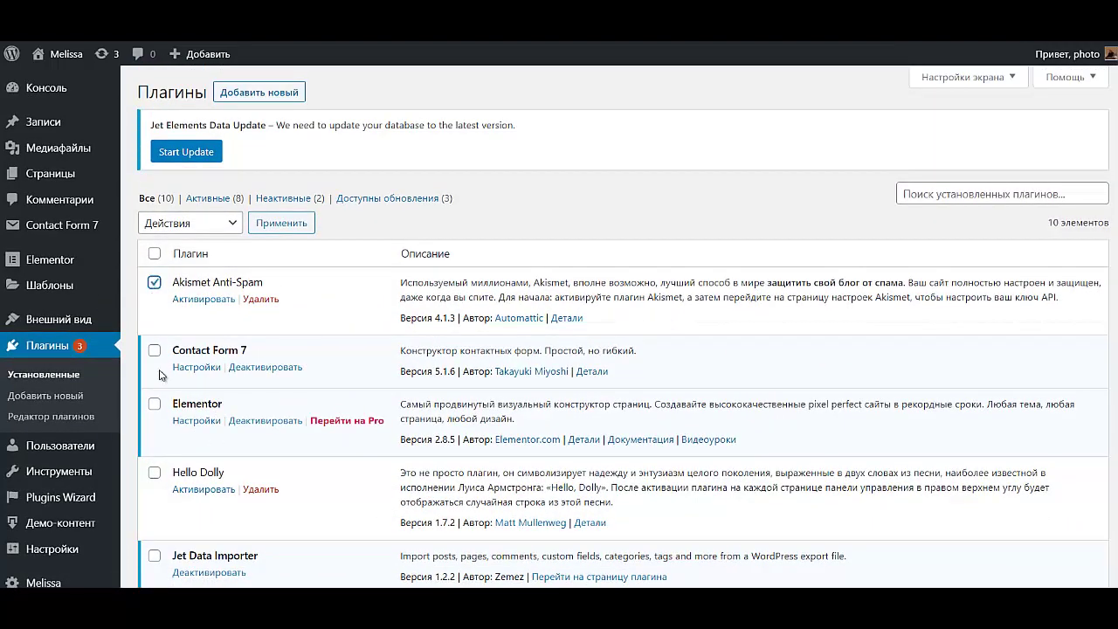
{"action": "scroll", "coordinate": [178, 486], "scroll_direction": "down", "scroll_amount": 7}
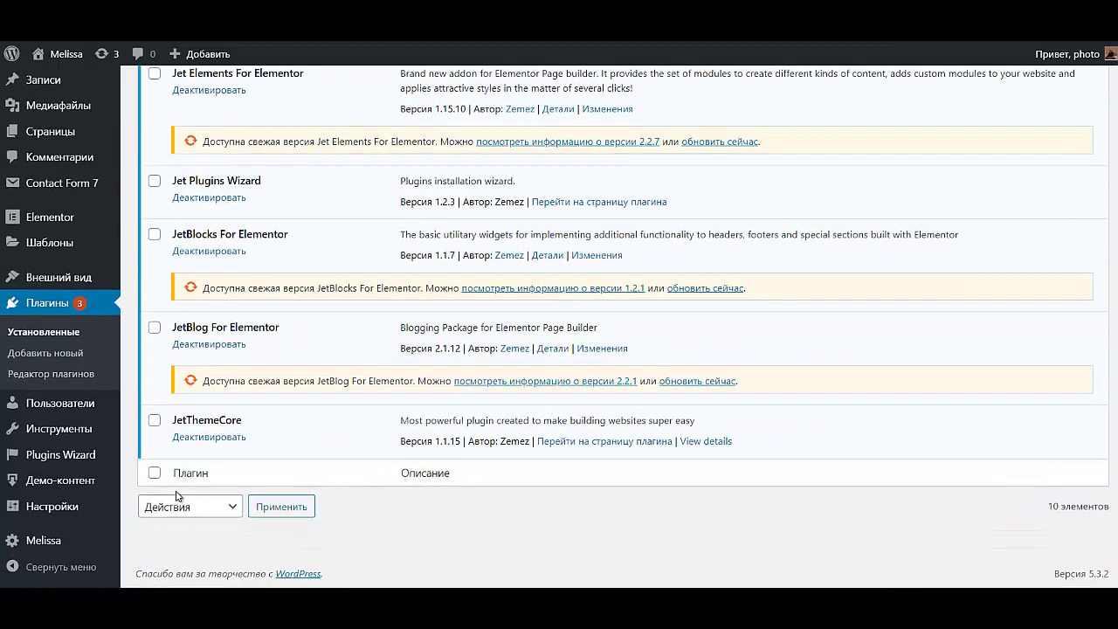
{"action": "scroll", "coordinate": [184, 482], "scroll_direction": "up", "scroll_amount": 1}
{"action": "scroll", "coordinate": [184, 482], "scroll_direction": "down", "scroll_amount": 1}
{"action": "left_click", "coordinate": [195, 515]}
{"action": "left_click", "coordinate": [171, 484]}
{"action": "left_click", "coordinate": [276, 508]}
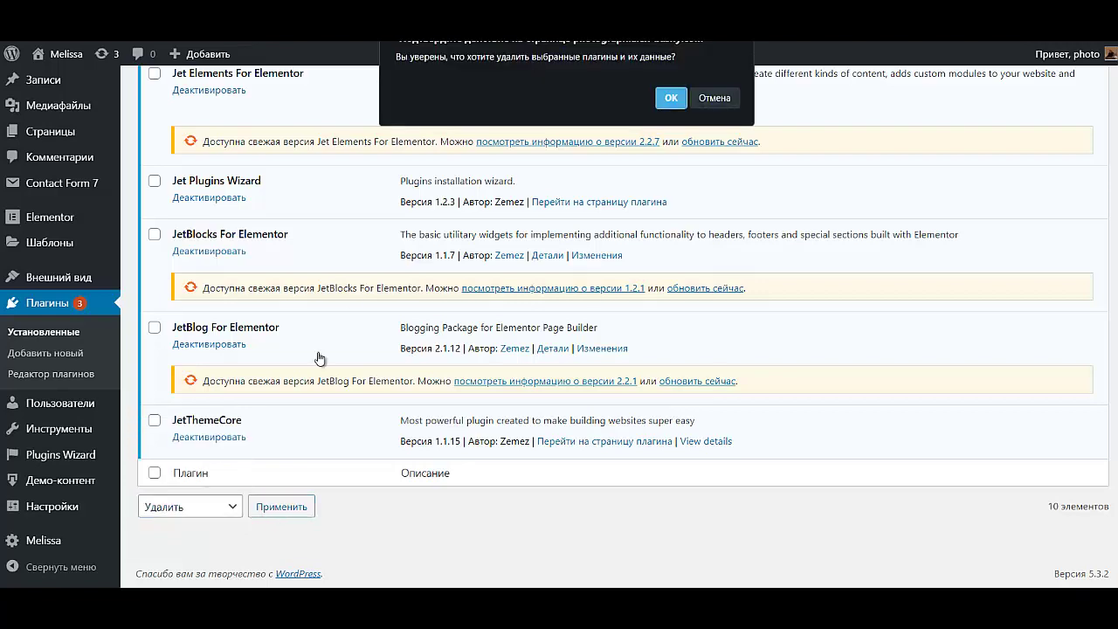
{"action": "left_click", "coordinate": [670, 98]}
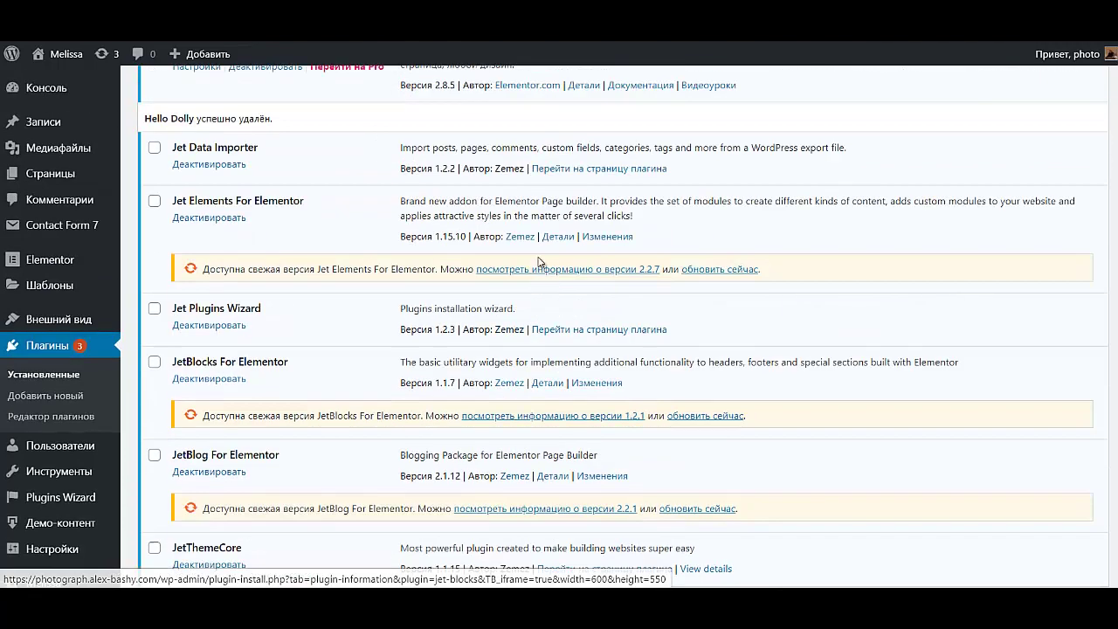
{"action": "scroll", "coordinate": [539, 262], "scroll_direction": "up", "scroll_amount": 4}
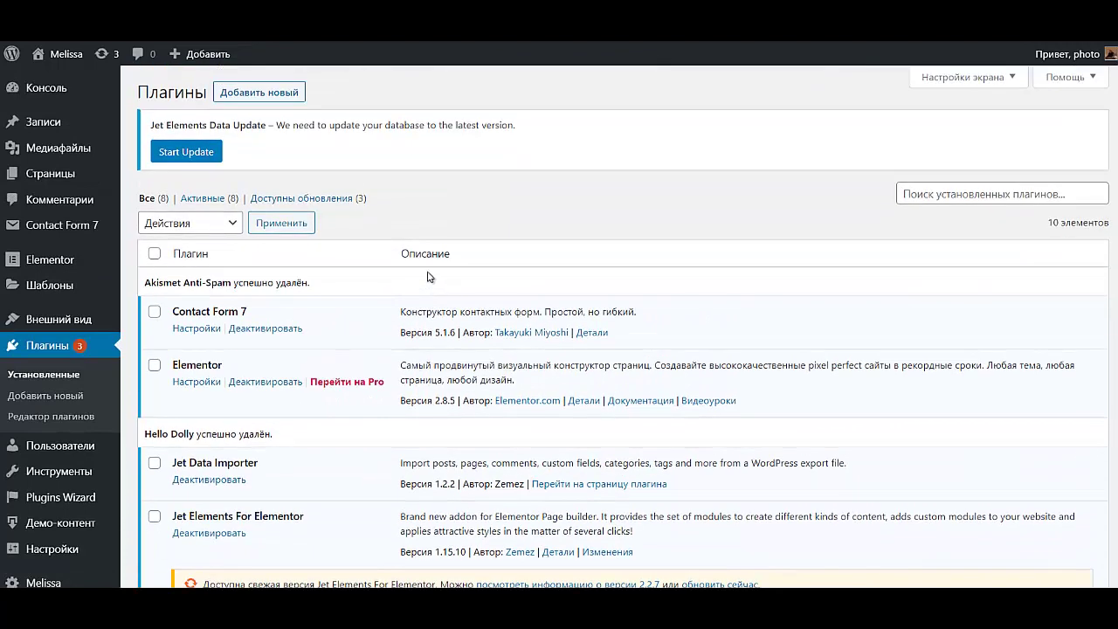
Search for "advanced" among new plugins, install and activate TinyMCE Advanced, and return to the list of all posts.
{"action": "left_click", "coordinate": [273, 104]}
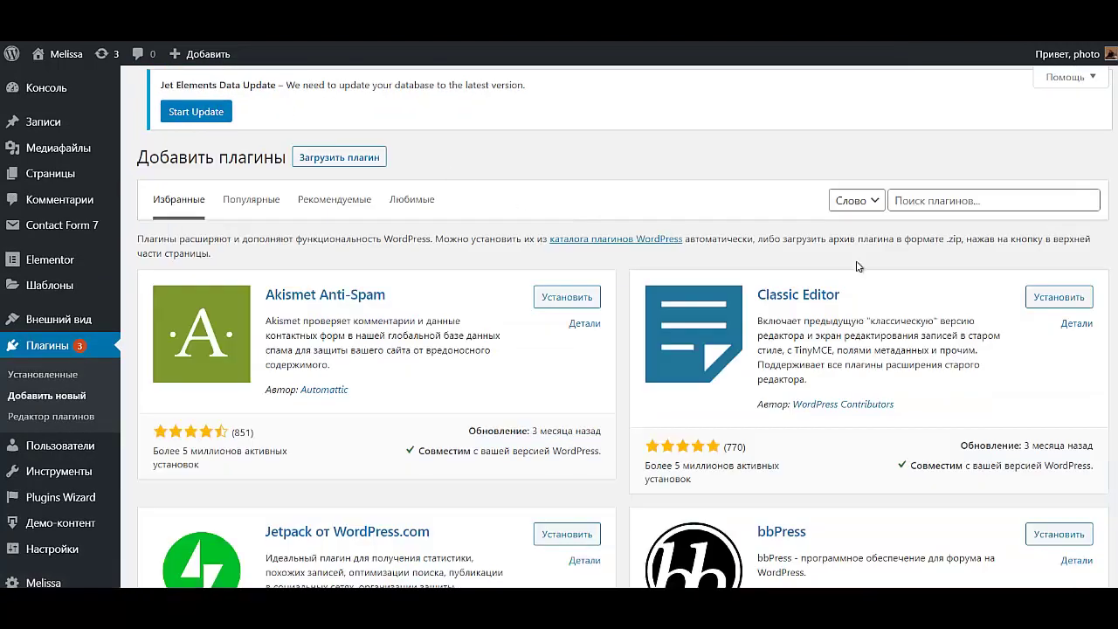
{"action": "left_click", "coordinate": [1001, 213]}
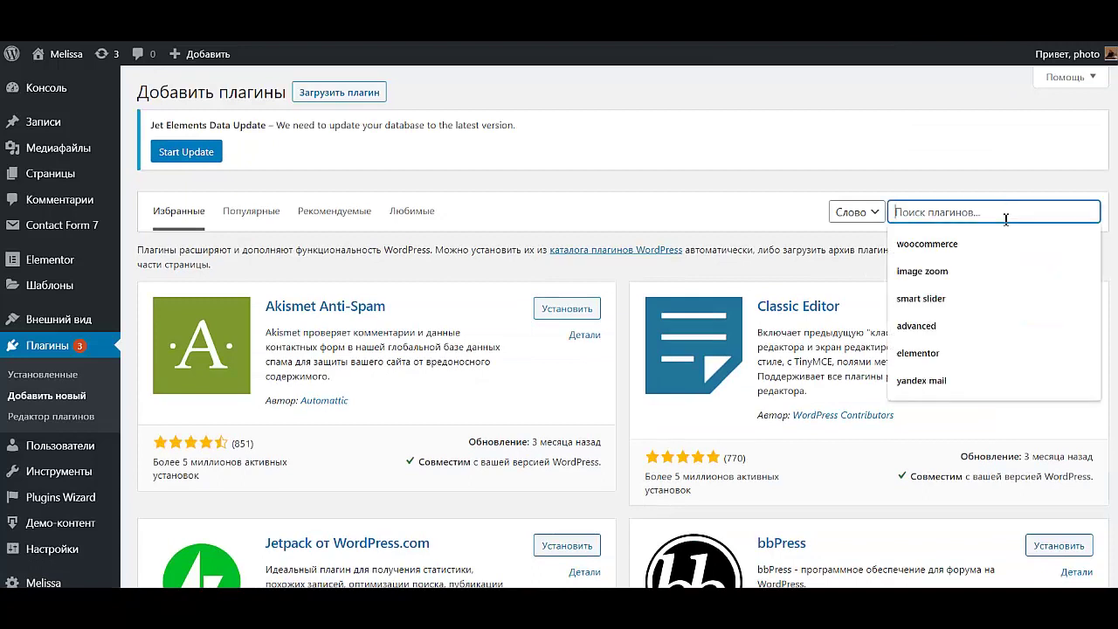
{"action": "type", "text": "adva"}
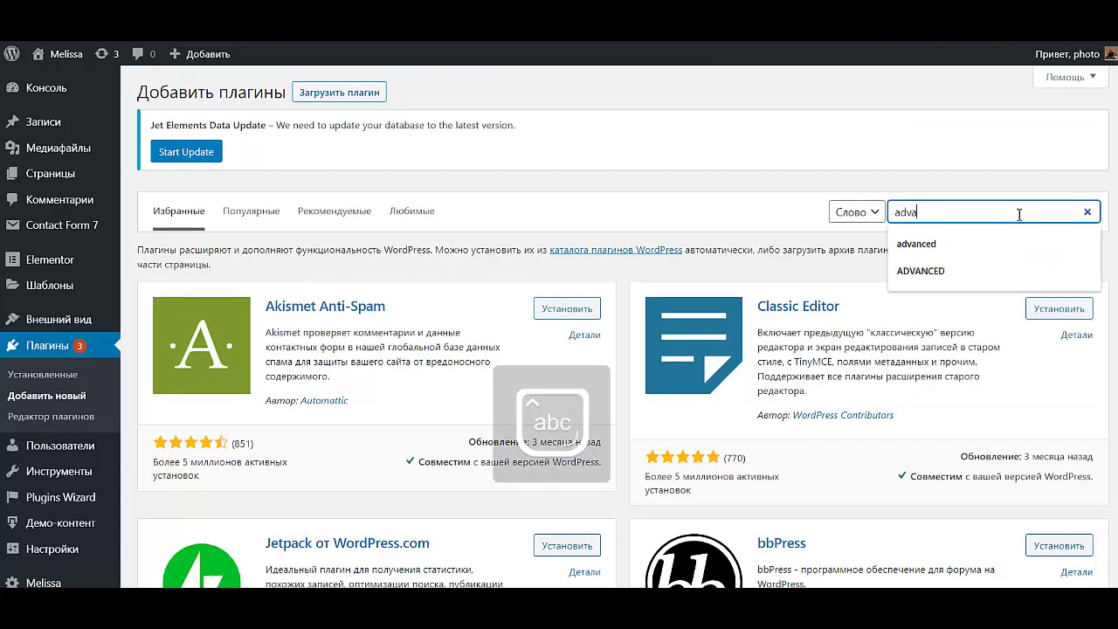
{"action": "type", "text": "nce"}
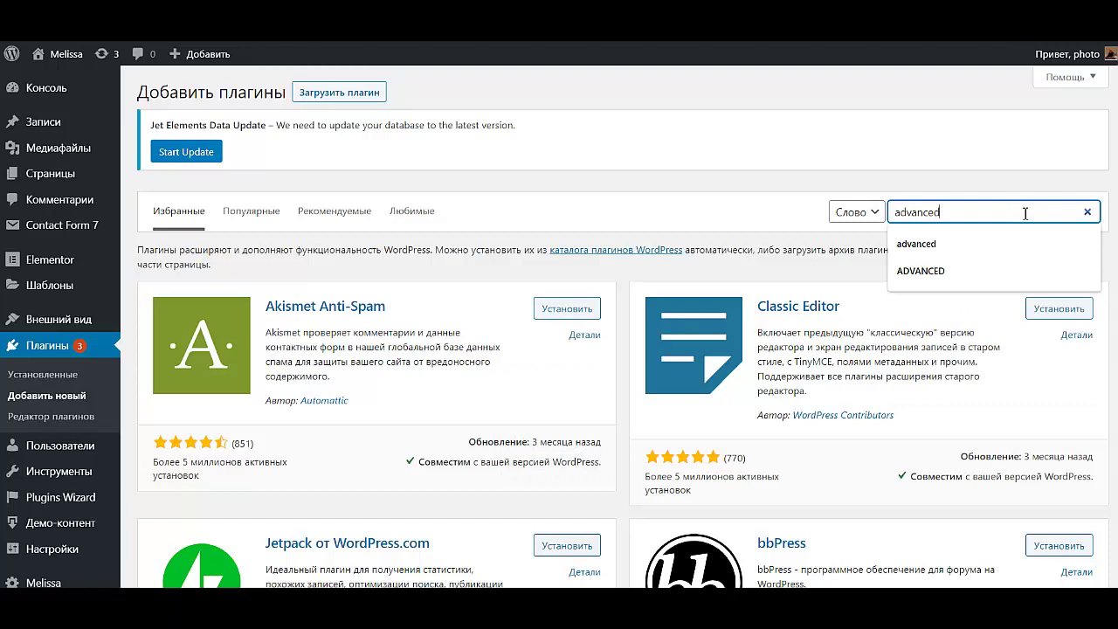
{"action": "type", "text": "d"}
{"action": "key", "text": "Return"}
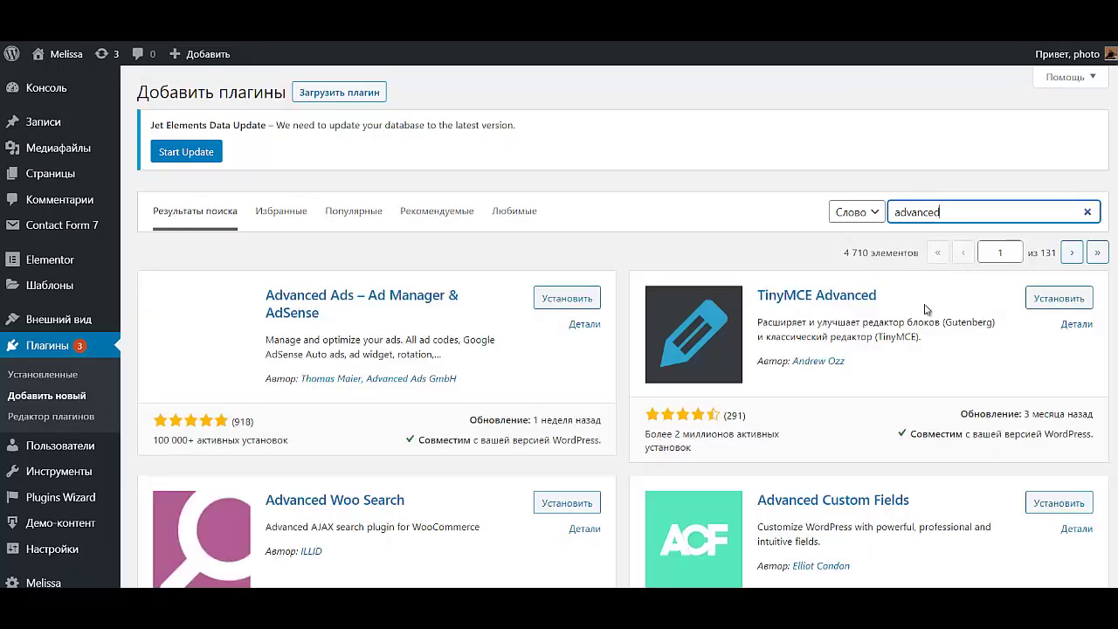
{"action": "left_click", "coordinate": [1036, 300]}
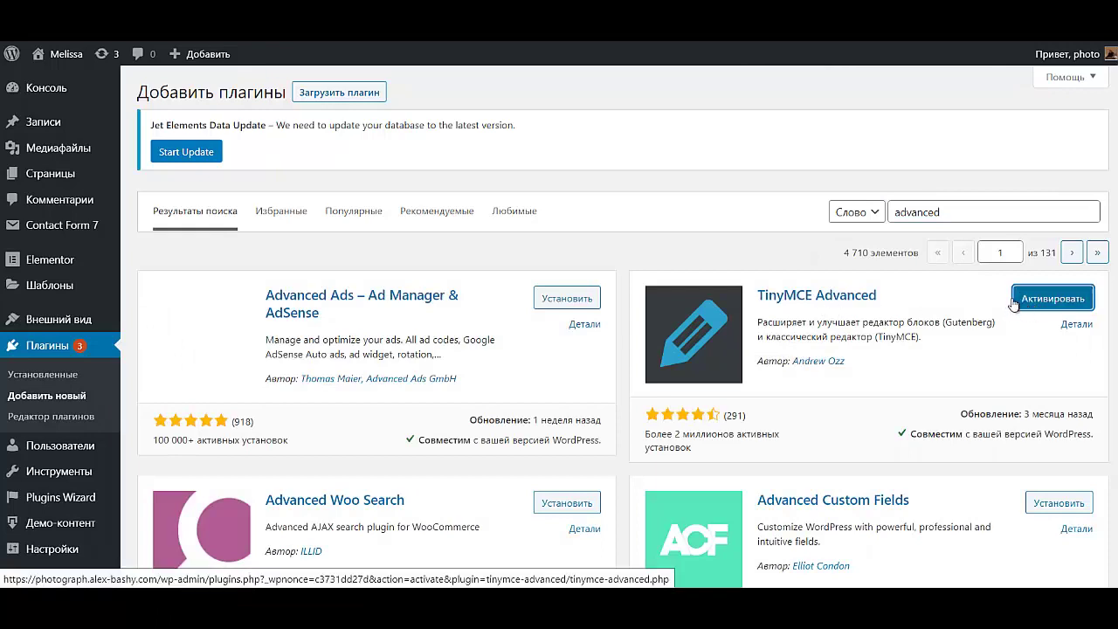
{"action": "left_click", "coordinate": [1013, 301]}
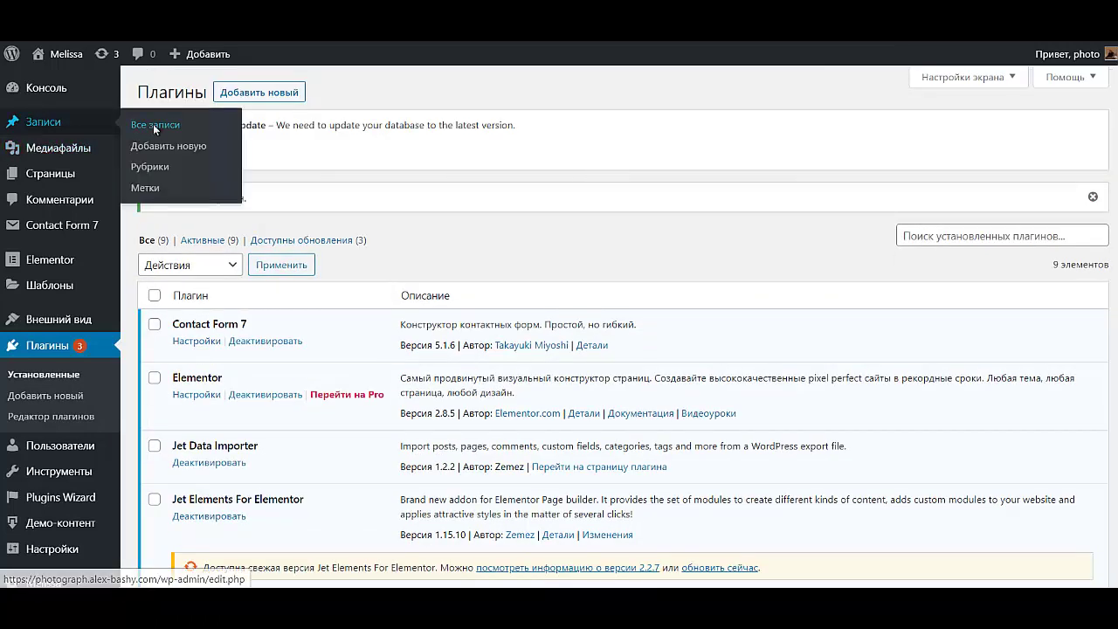
{"action": "left_click", "coordinate": [153, 124]}
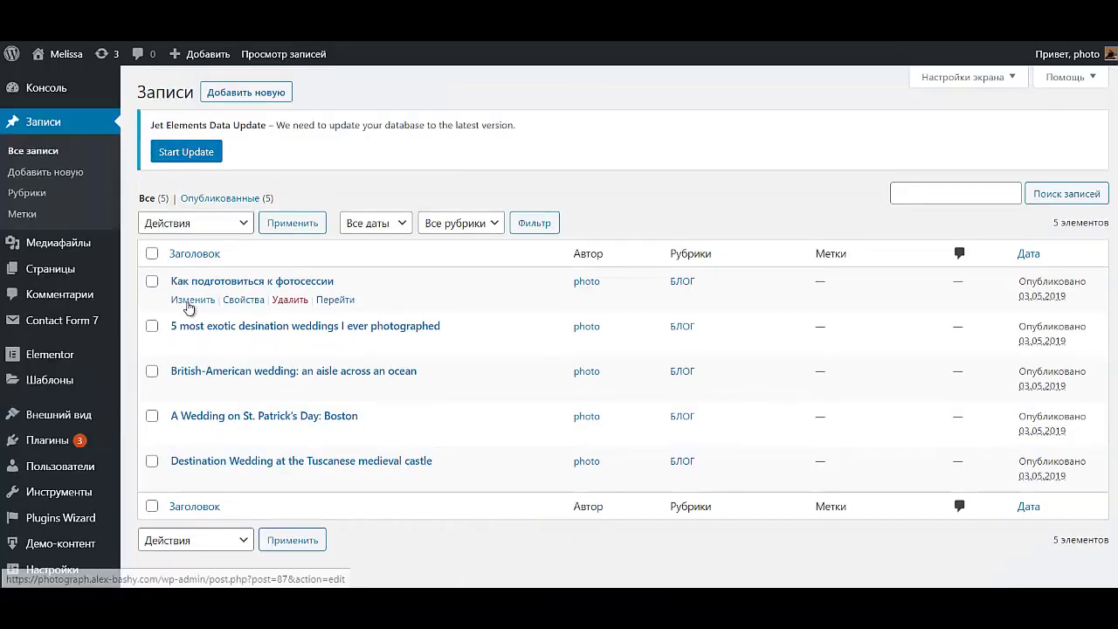
Open the post «Как подготовиться к фотосессии» for editing, add a Классический параграф block and paste the copied Russian article text.
{"action": "left_click", "coordinate": [182, 305]}
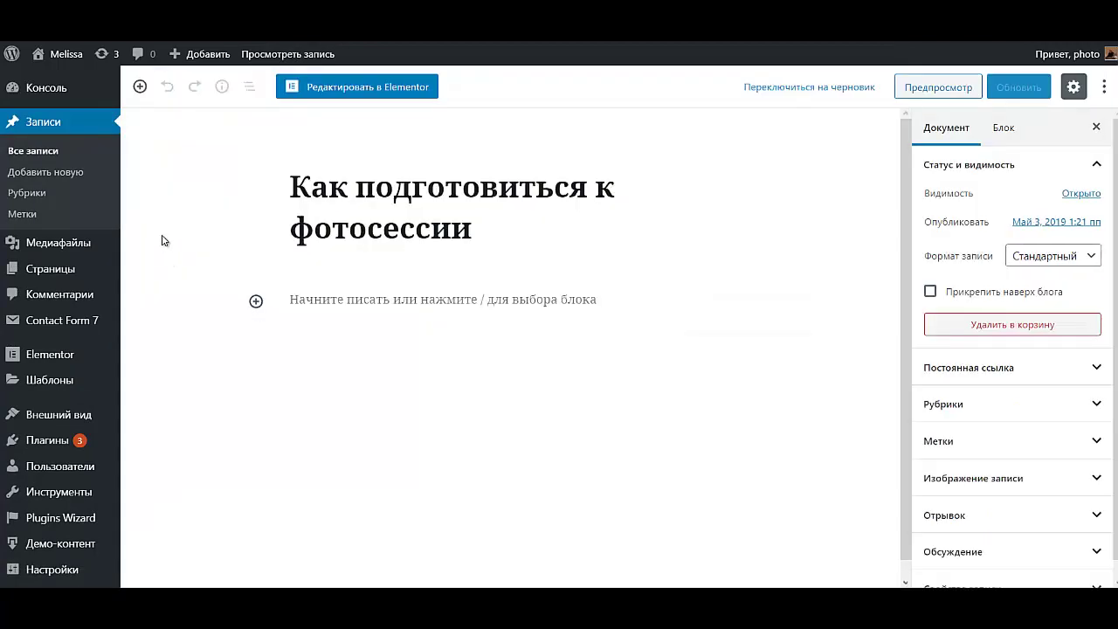
{"action": "left_click", "coordinate": [140, 86]}
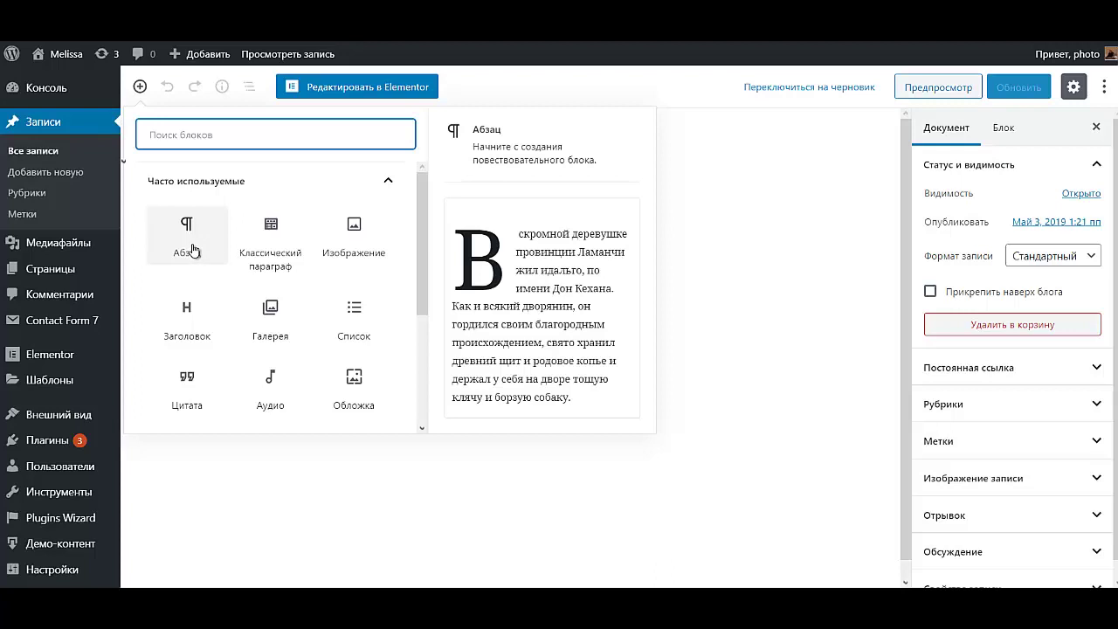
{"action": "left_click", "coordinate": [267, 245]}
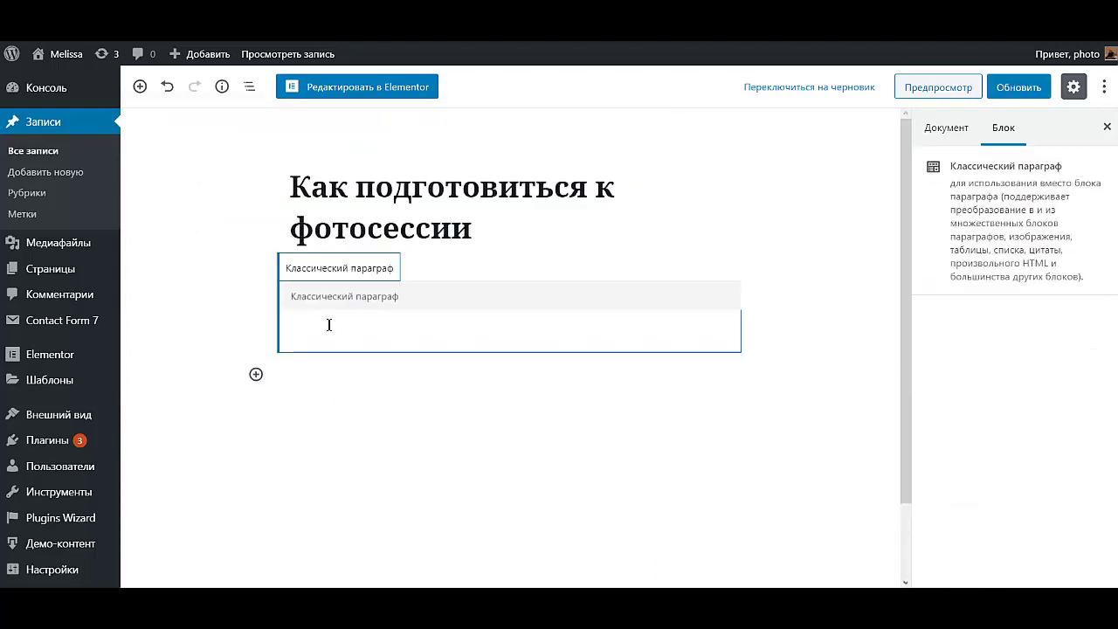
{"action": "left_click", "coordinate": [394, 328]}
{"action": "key", "text": "ctrl+v"}
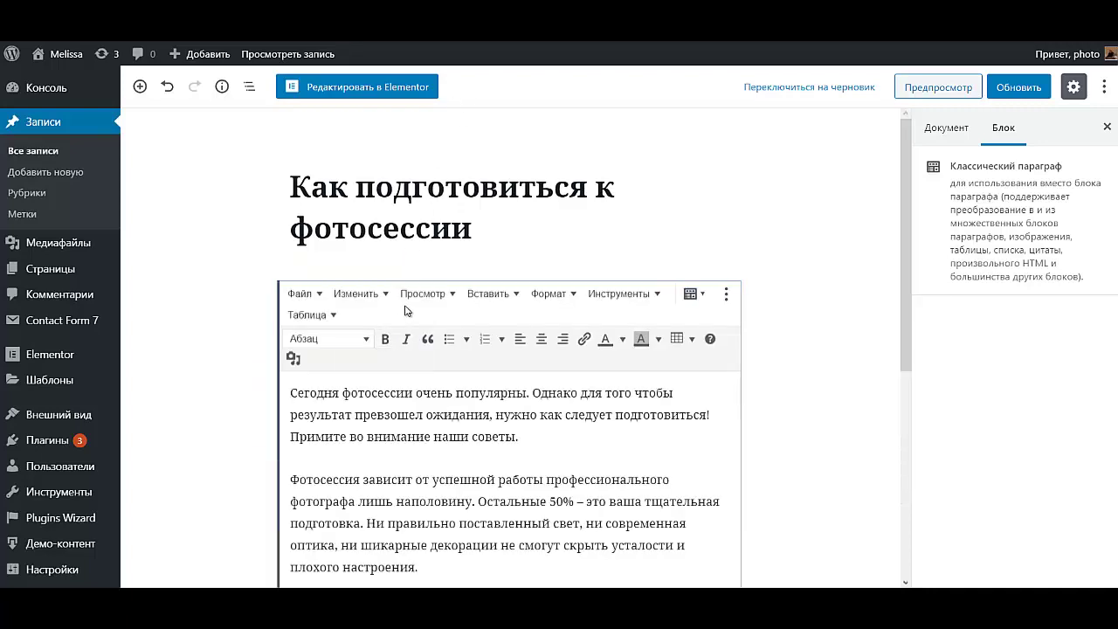
Select all the pasted text in the Классический параграф block and set its text color to black.
{"action": "right_click", "coordinate": [414, 444]}
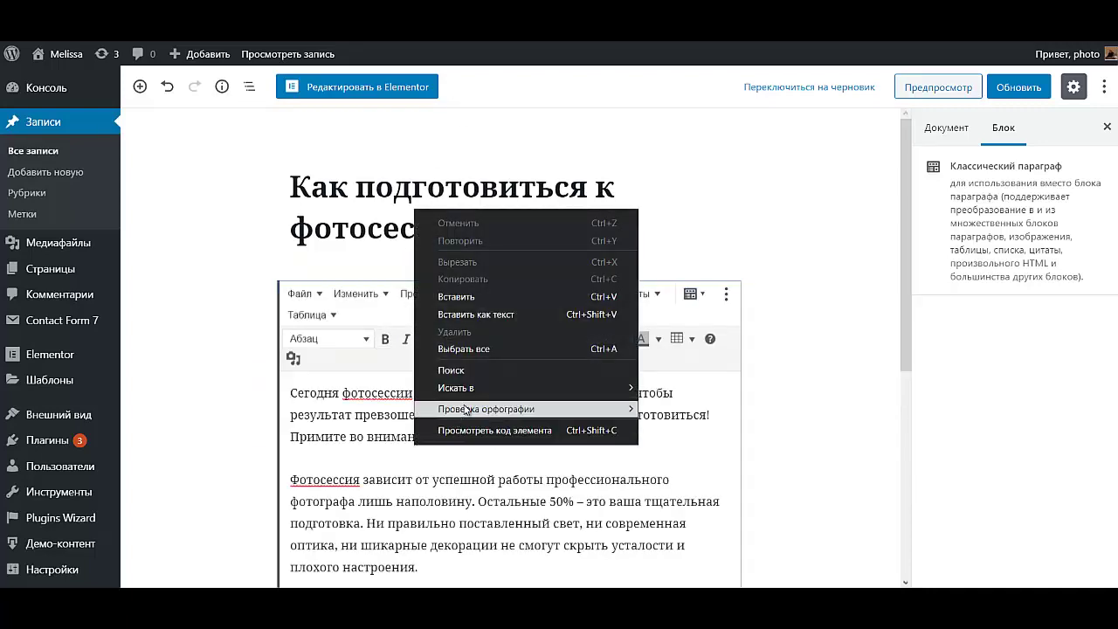
{"action": "left_click", "coordinate": [480, 349]}
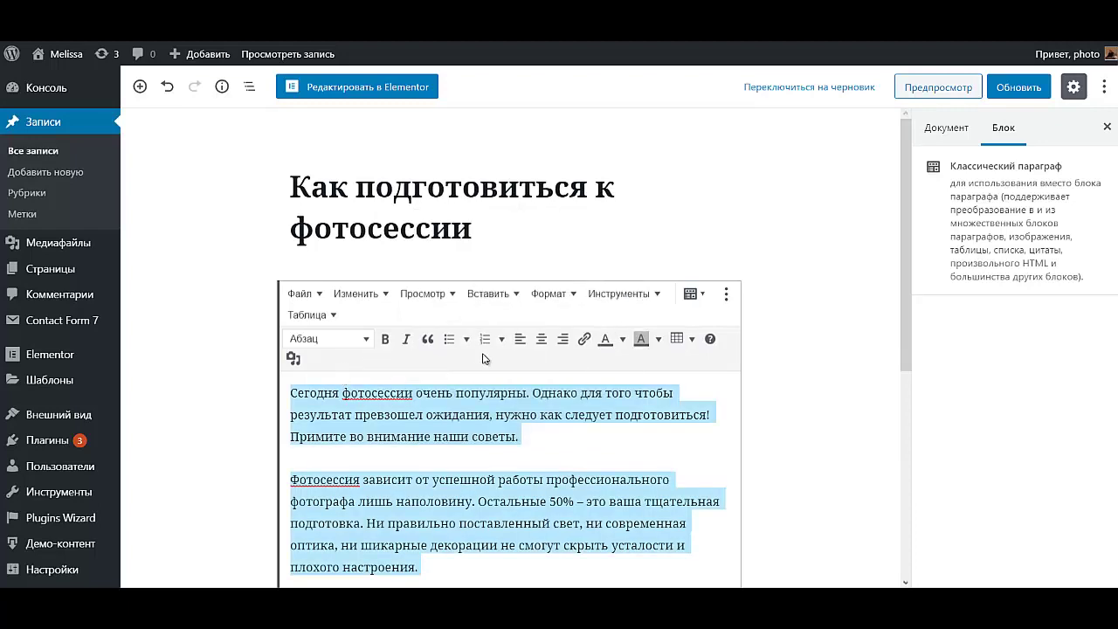
{"action": "left_click", "coordinate": [620, 340]}
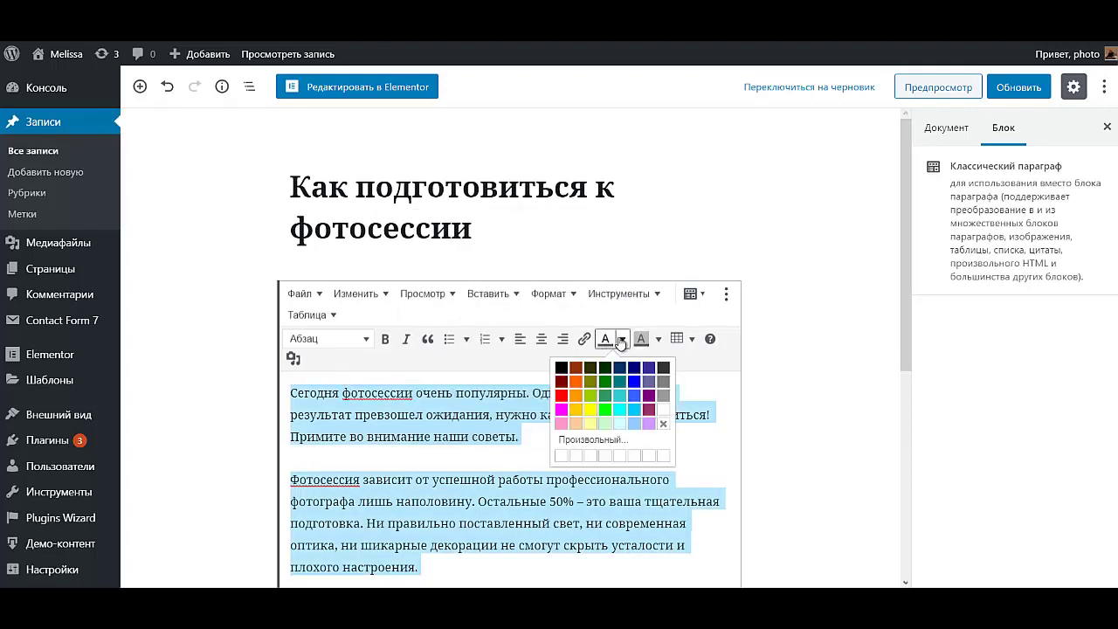
{"action": "left_click", "coordinate": [559, 370]}
{"action": "scroll", "coordinate": [733, 341], "scroll_direction": "down", "scroll_amount": 4}
{"action": "scroll", "coordinate": [240, 120], "scroll_direction": "up", "scroll_amount": 4}
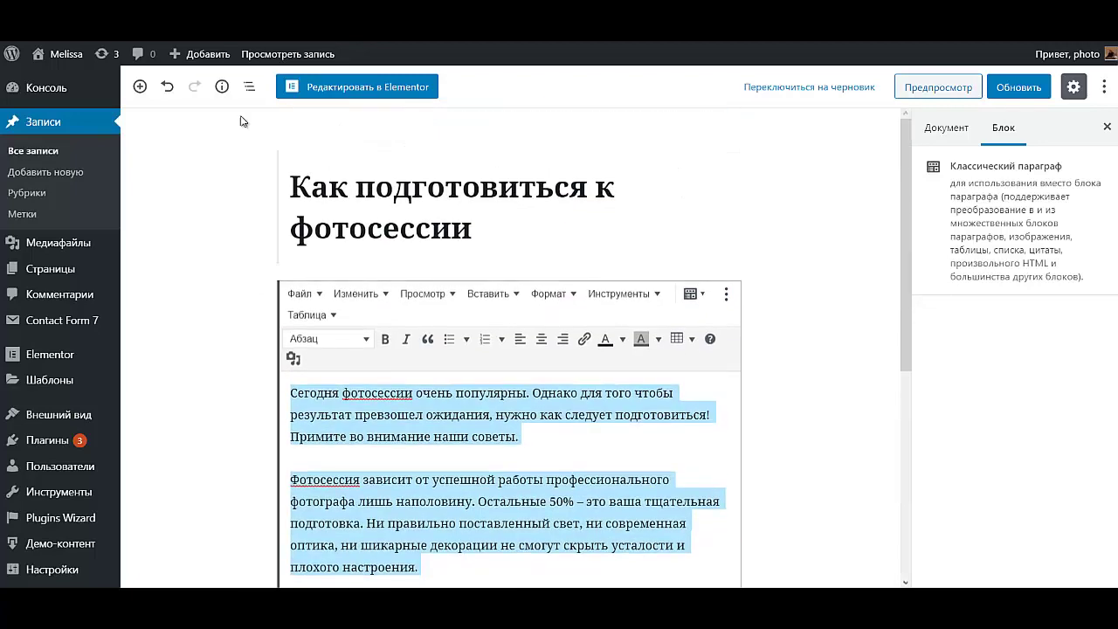
Update the post «Как подготовиться к фотосессии» and return to the list of all posts.
{"action": "left_click", "coordinate": [140, 86]}
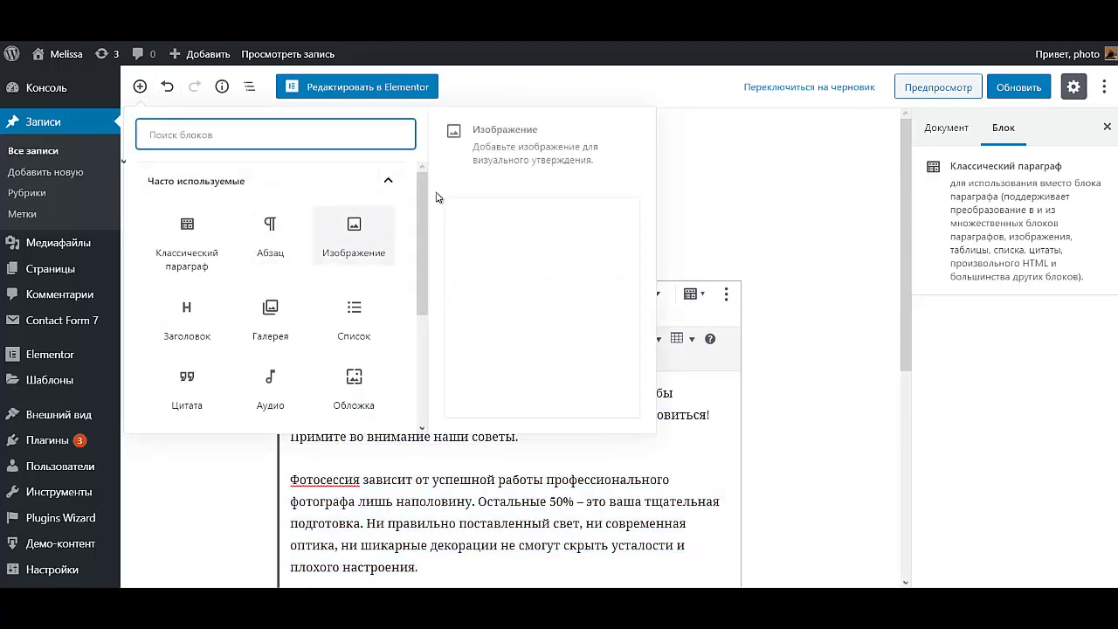
{"action": "left_click", "coordinate": [844, 186]}
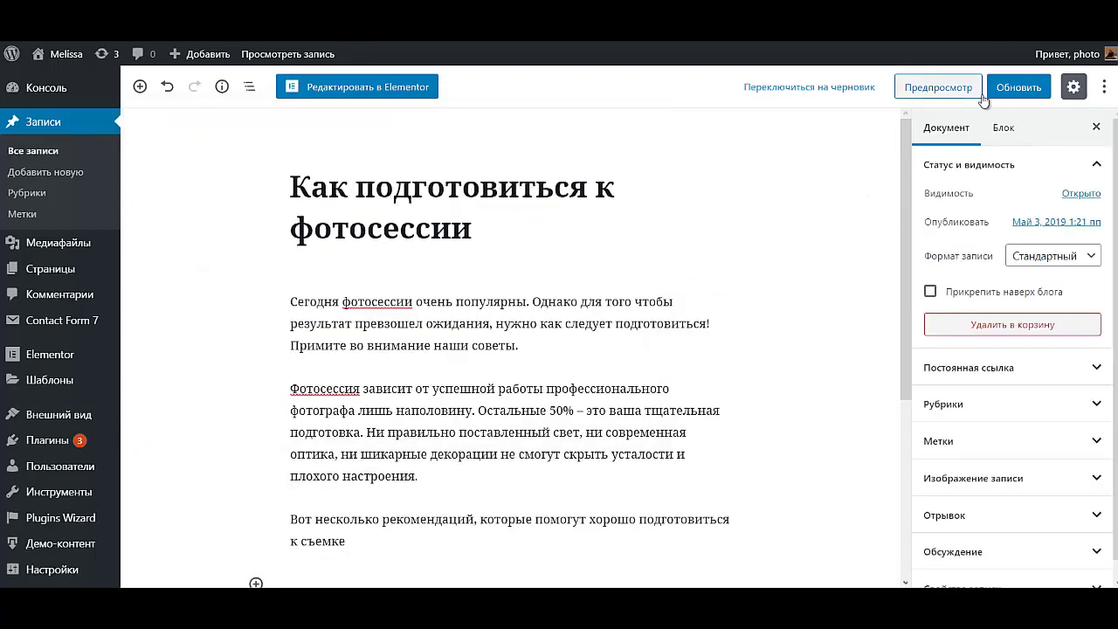
{"action": "left_click", "coordinate": [1013, 90]}
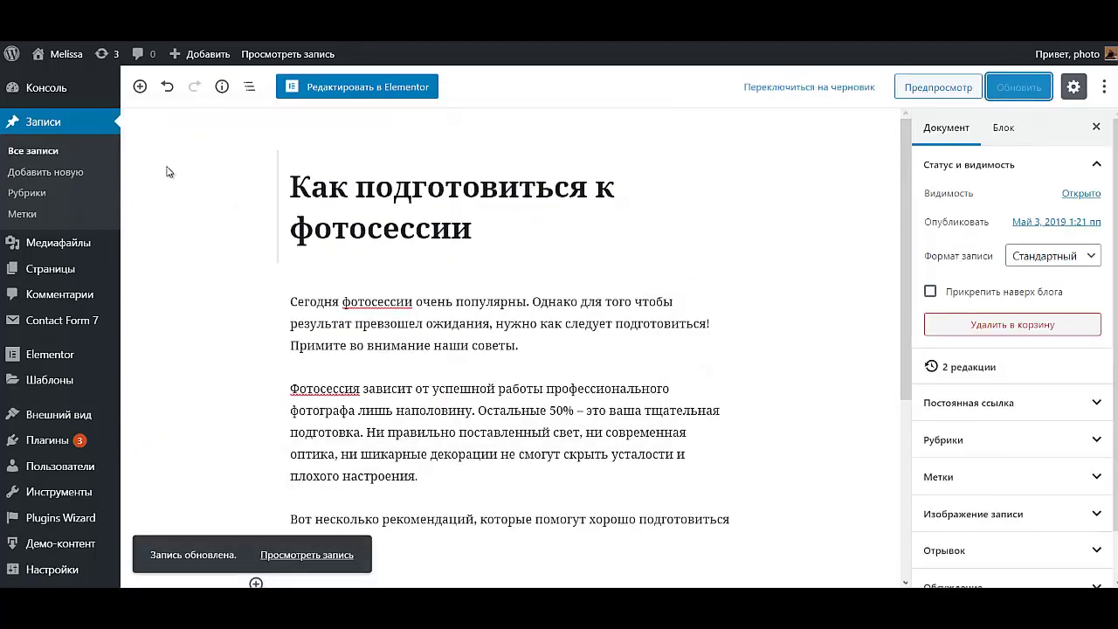
{"action": "left_click", "coordinate": [68, 154]}
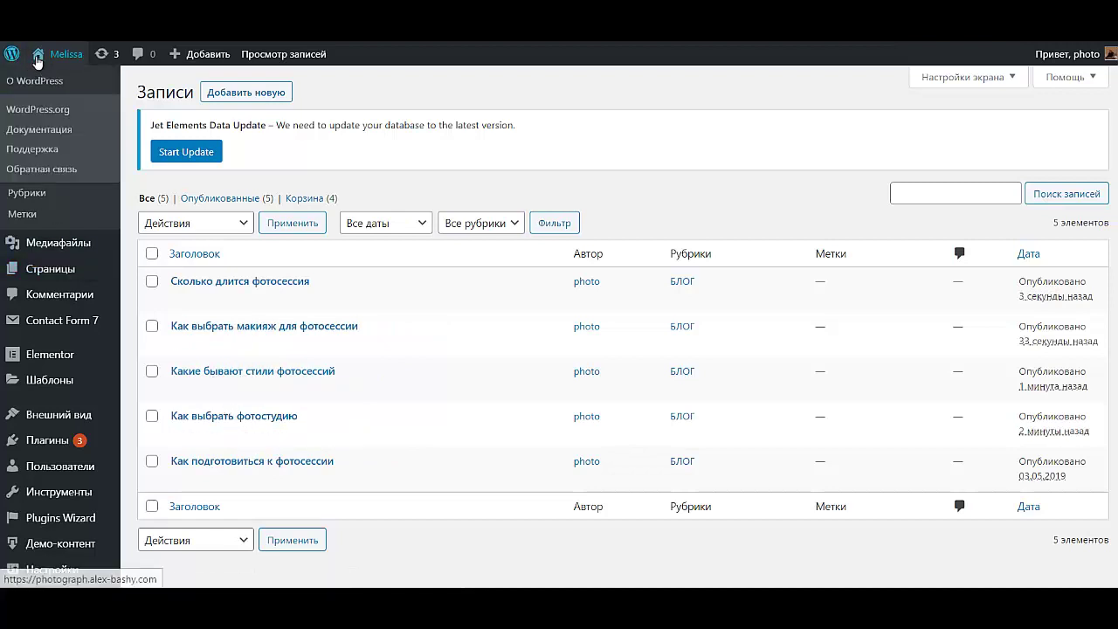
Visit the site's front page, open the theme customizer and check the Свойства сайта settings.
{"action": "mouse_move", "coordinate": [43, 54]}
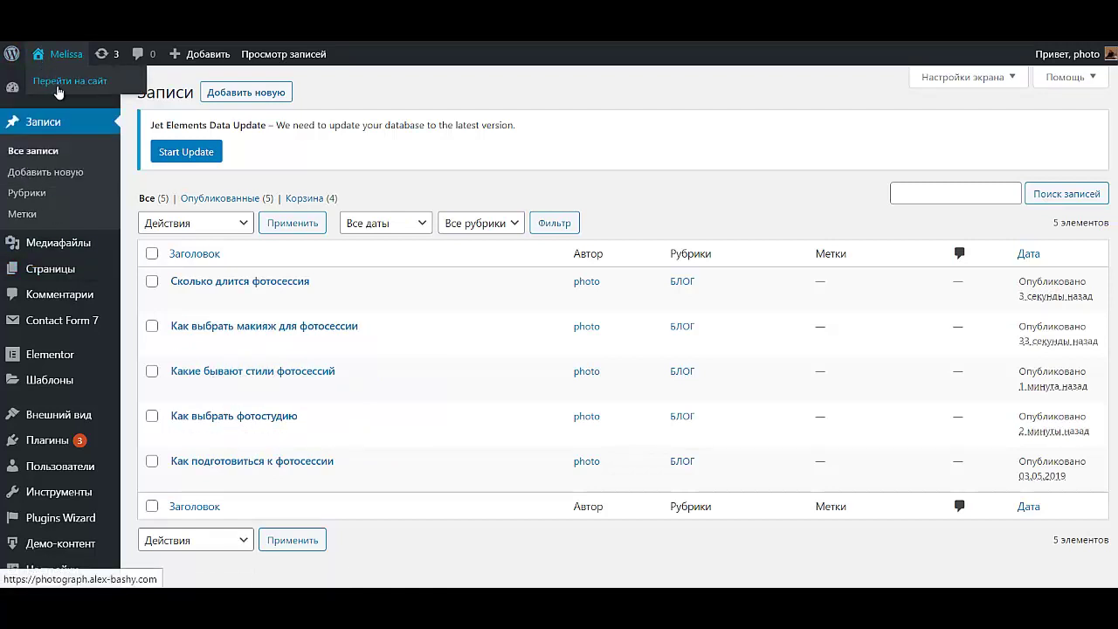
{"action": "left_click", "coordinate": [56, 87]}
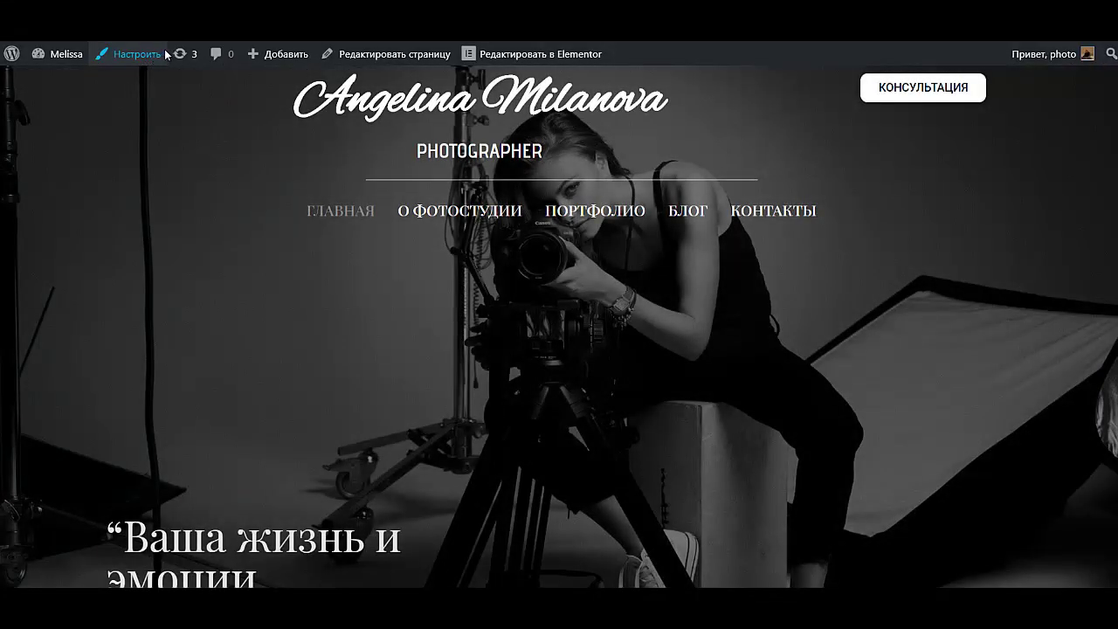
{"action": "left_click", "coordinate": [167, 55]}
{"action": "scroll", "coordinate": [144, 314], "scroll_direction": "down", "scroll_amount": 1}
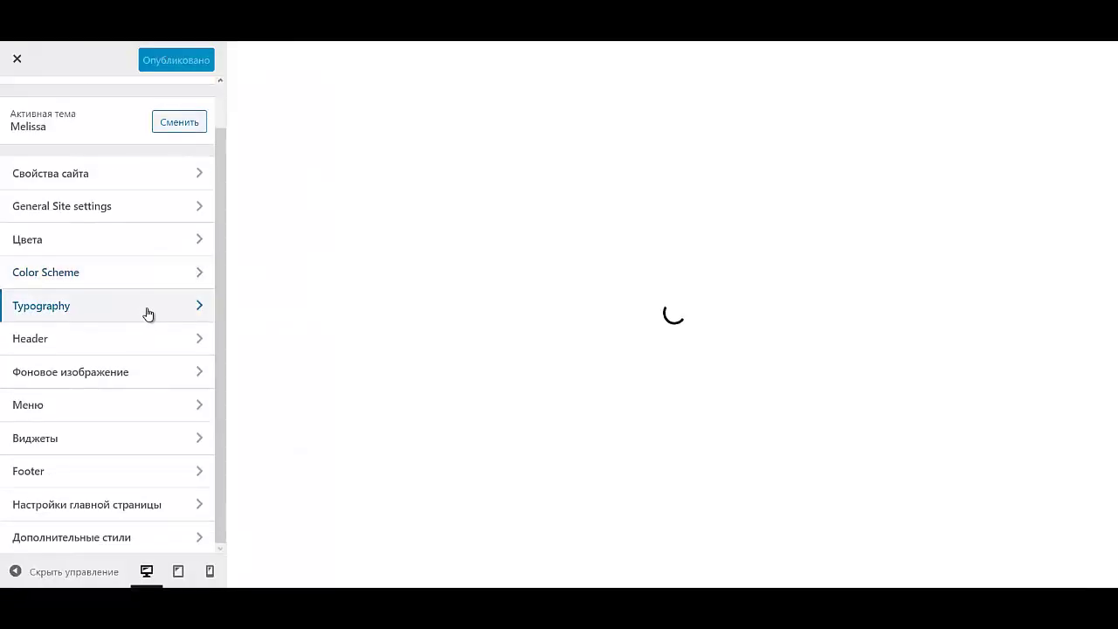
{"action": "scroll", "coordinate": [153, 305], "scroll_direction": "up", "scroll_amount": 1}
{"action": "left_click", "coordinate": [165, 217]}
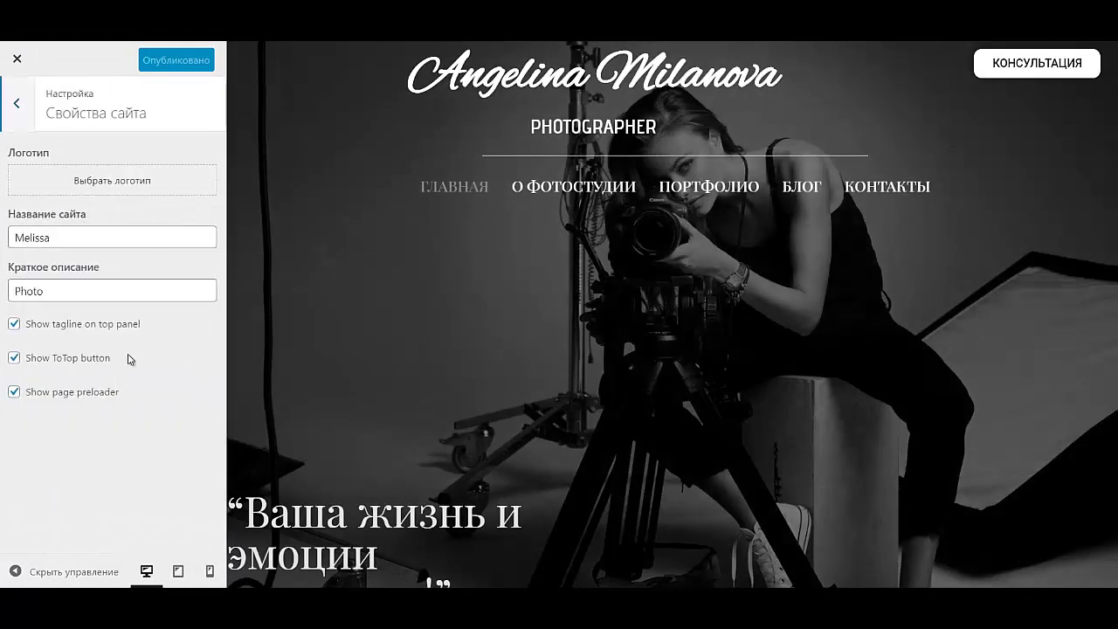
{"action": "left_click", "coordinate": [17, 121]}
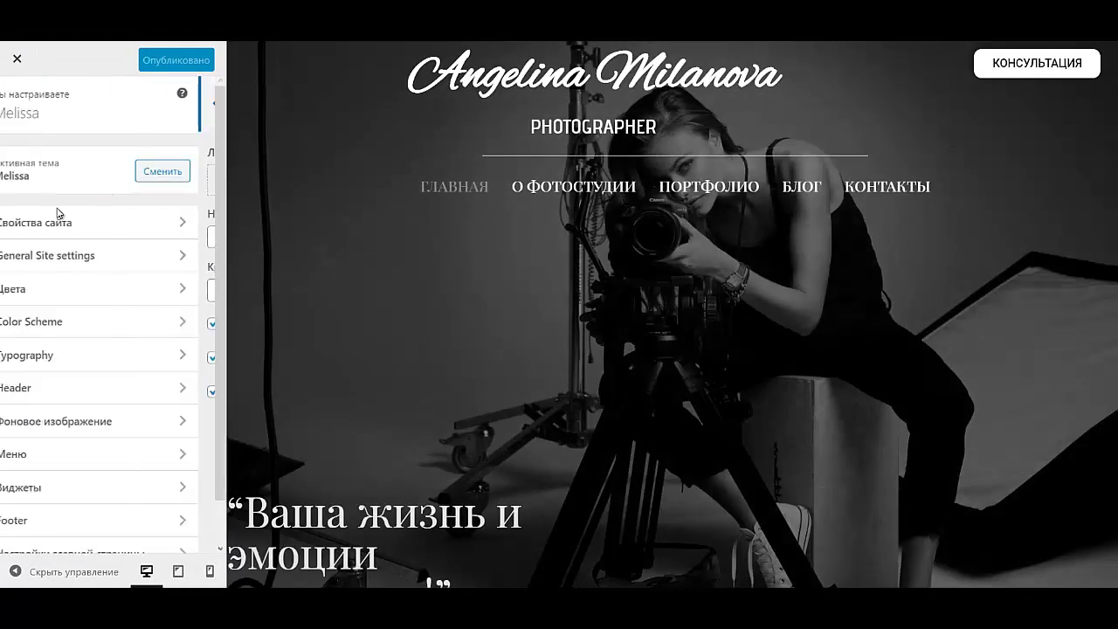
Replace the favicon under General Site settings with an uploaded, cropped camera picture, publish the change and close the customizer.
{"action": "left_click", "coordinate": [93, 257]}
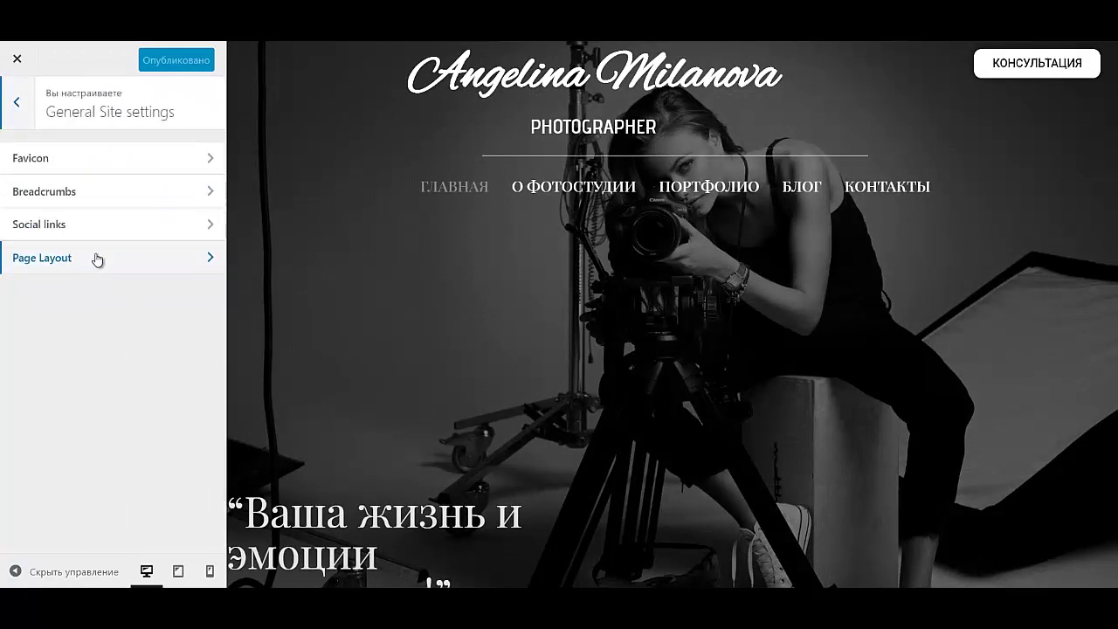
{"action": "left_click", "coordinate": [72, 173]}
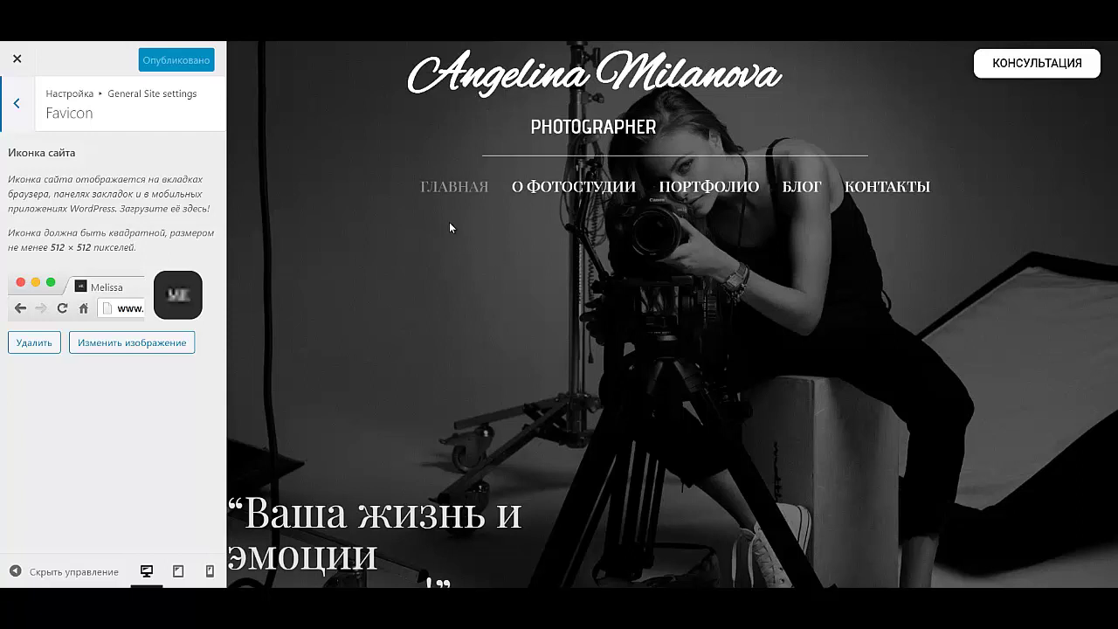
{"action": "left_click", "coordinate": [101, 350]}
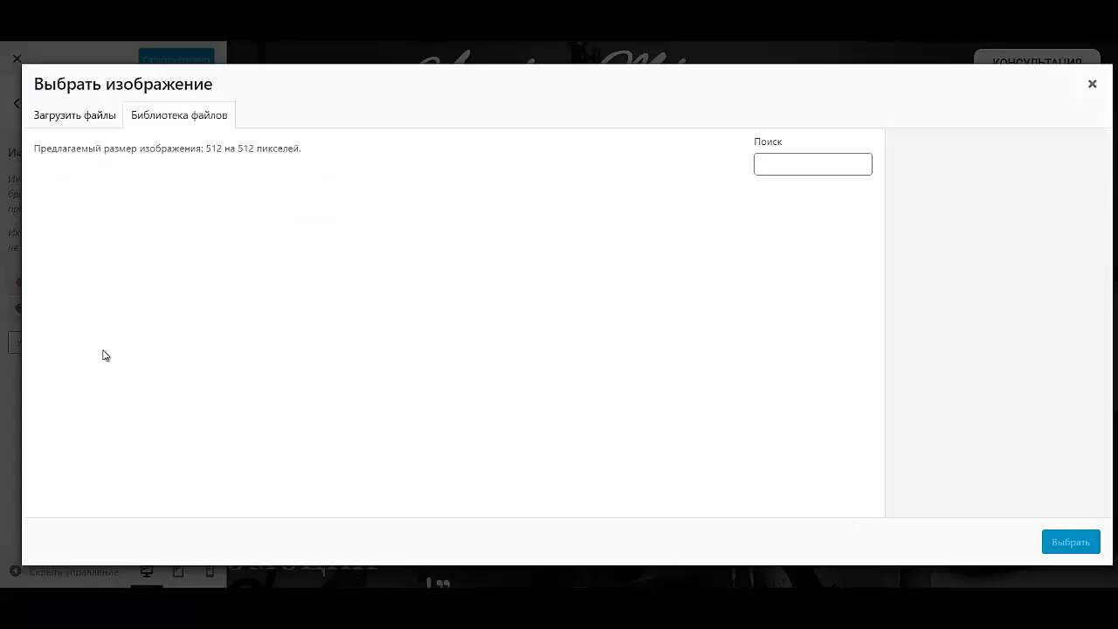
{"action": "left_click", "coordinate": [53, 118]}
{"action": "left_click", "coordinate": [536, 328]}
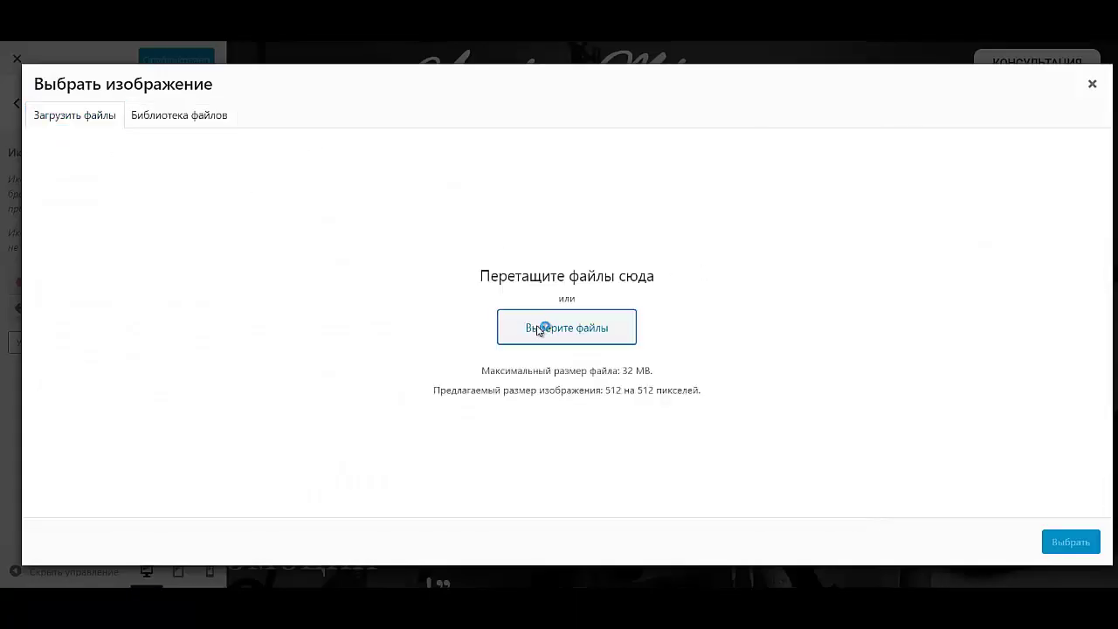
{"action": "left_click", "coordinate": [512, 330]}
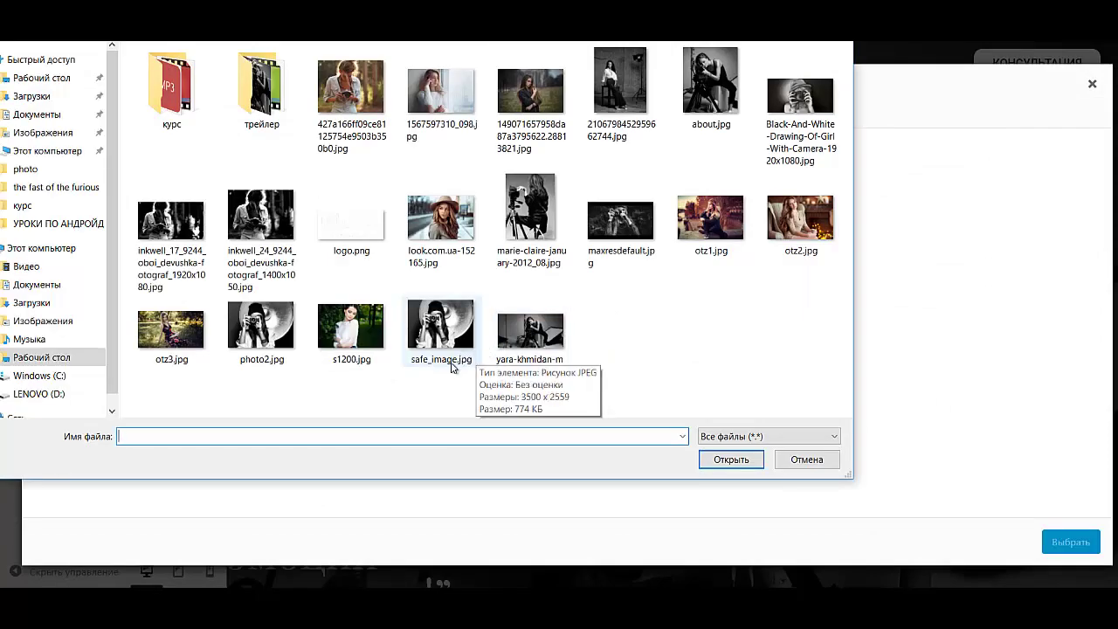
{"action": "left_click", "coordinate": [806, 459]}
{"action": "left_click", "coordinate": [1086, 544]}
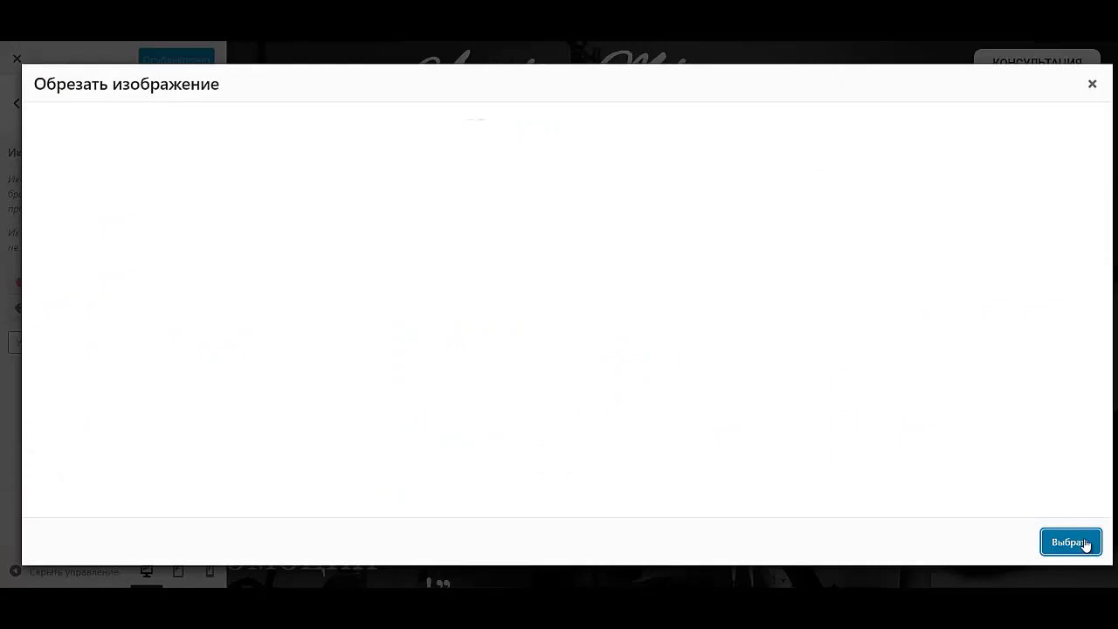
{"action": "left_click", "coordinate": [1013, 539]}
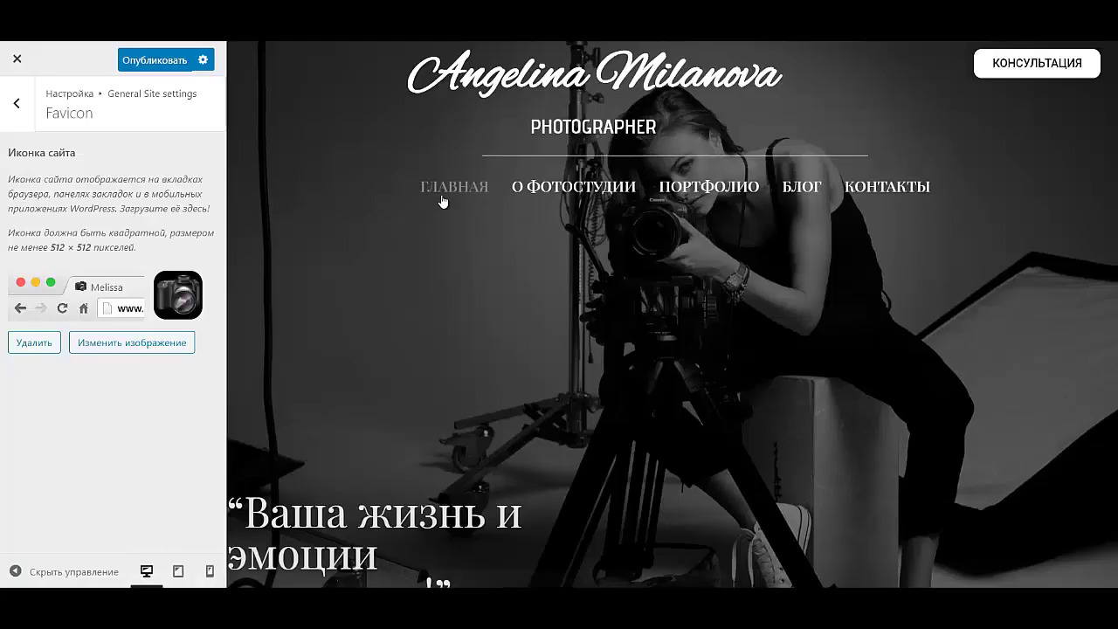
{"action": "left_click", "coordinate": [154, 59]}
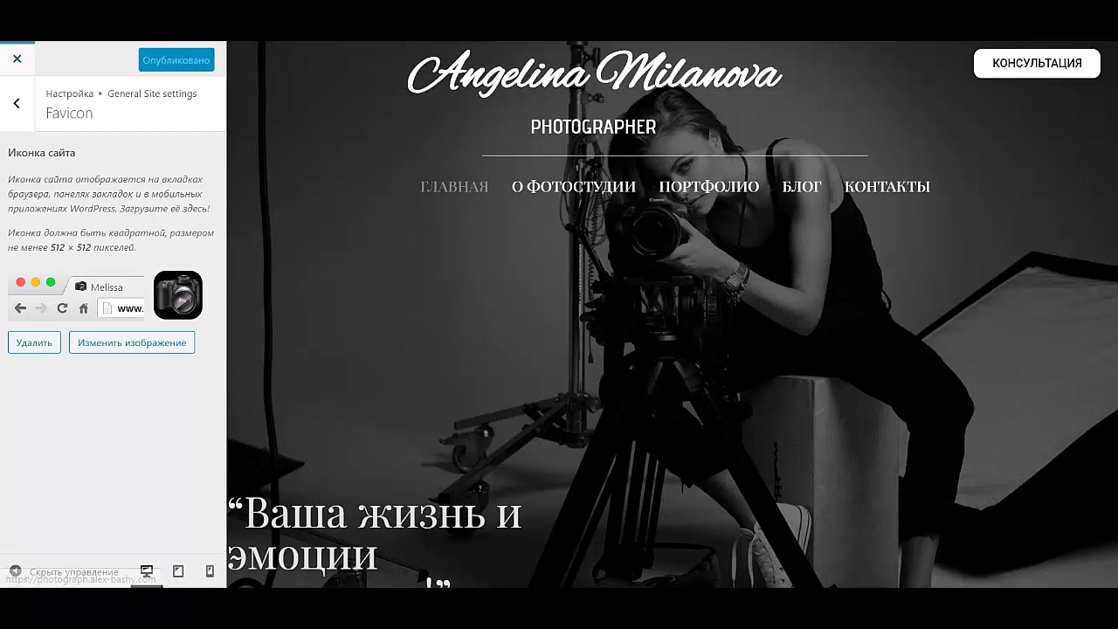
{"action": "left_click", "coordinate": [19, 59]}
Review the home page's price, video and blog sections and open the blog post «Сколько длится фотосессия».
{"action": "scroll", "coordinate": [438, 262], "scroll_direction": "down", "scroll_amount": 5}
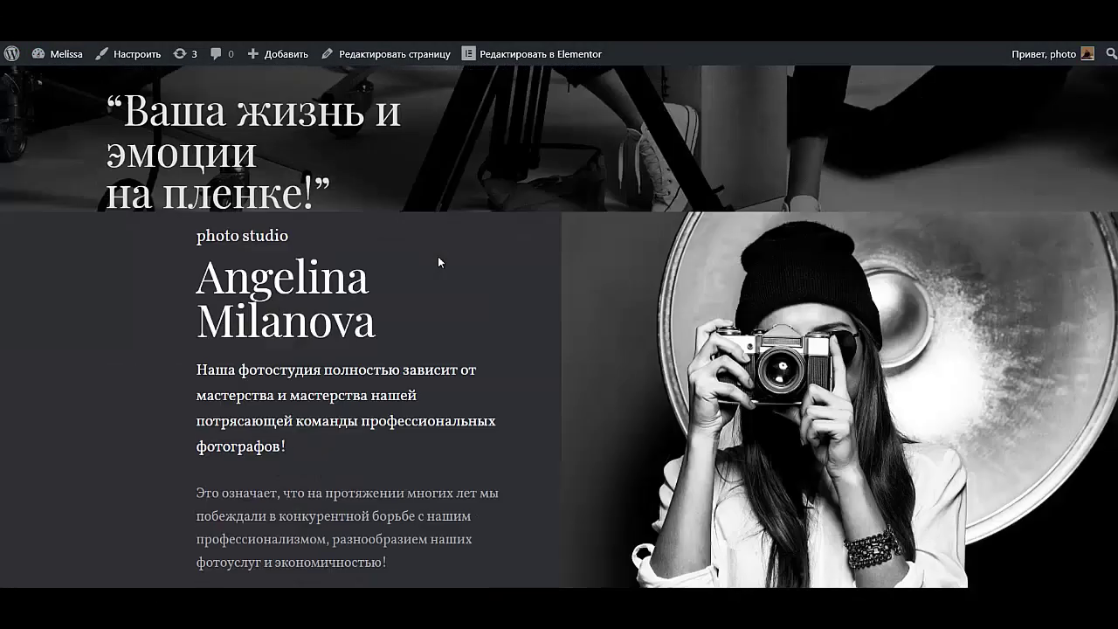
{"action": "scroll", "coordinate": [438, 258], "scroll_direction": "down", "scroll_amount": 15}
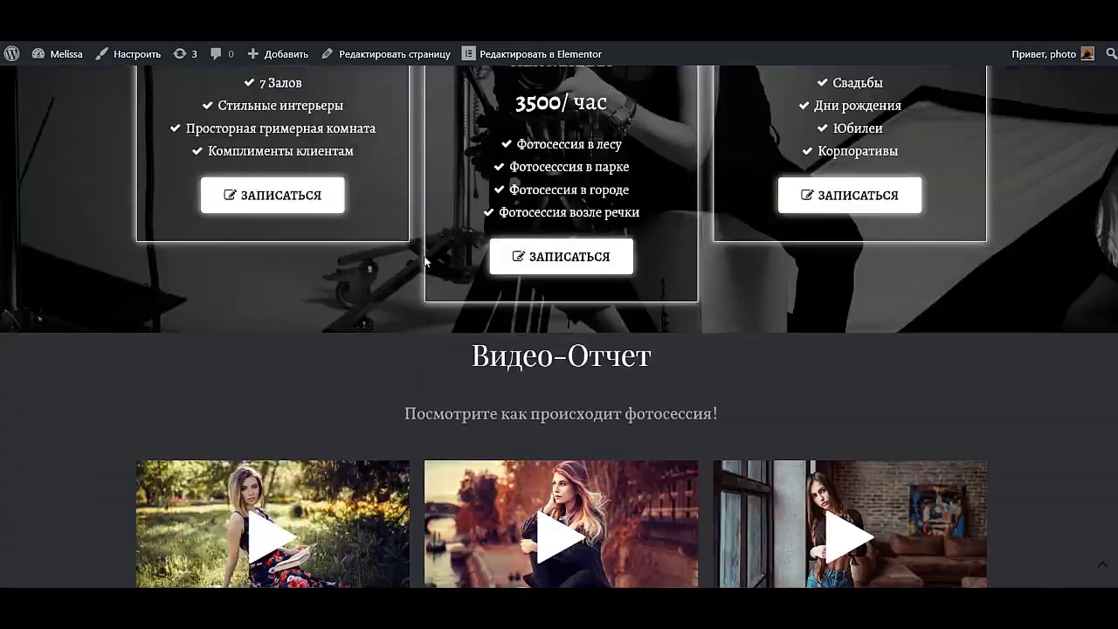
{"action": "scroll", "coordinate": [425, 261], "scroll_direction": "down", "scroll_amount": 12}
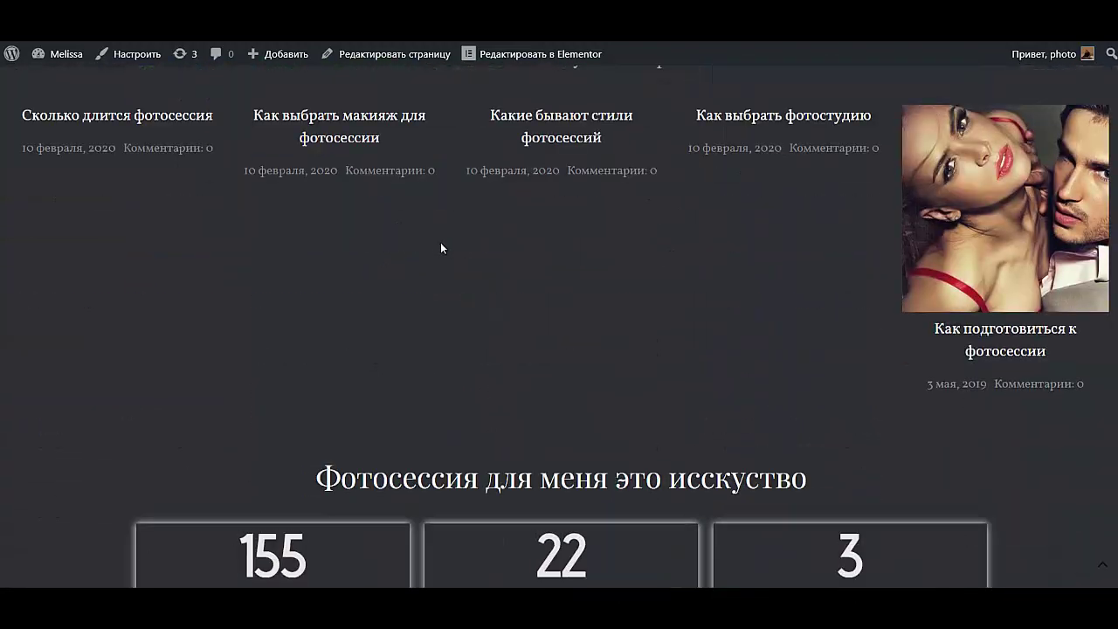
{"action": "scroll", "coordinate": [443, 245], "scroll_direction": "up", "scroll_amount": 12}
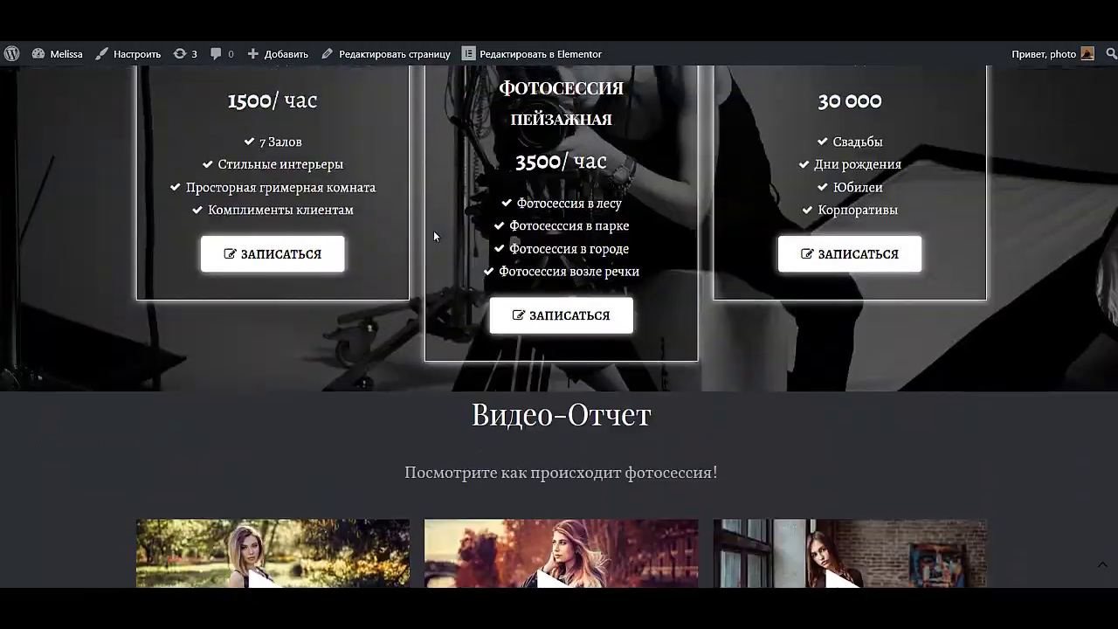
{"action": "scroll", "coordinate": [433, 230], "scroll_direction": "up", "scroll_amount": 8}
{"action": "scroll", "coordinate": [416, 224], "scroll_direction": "down", "scroll_amount": 12}
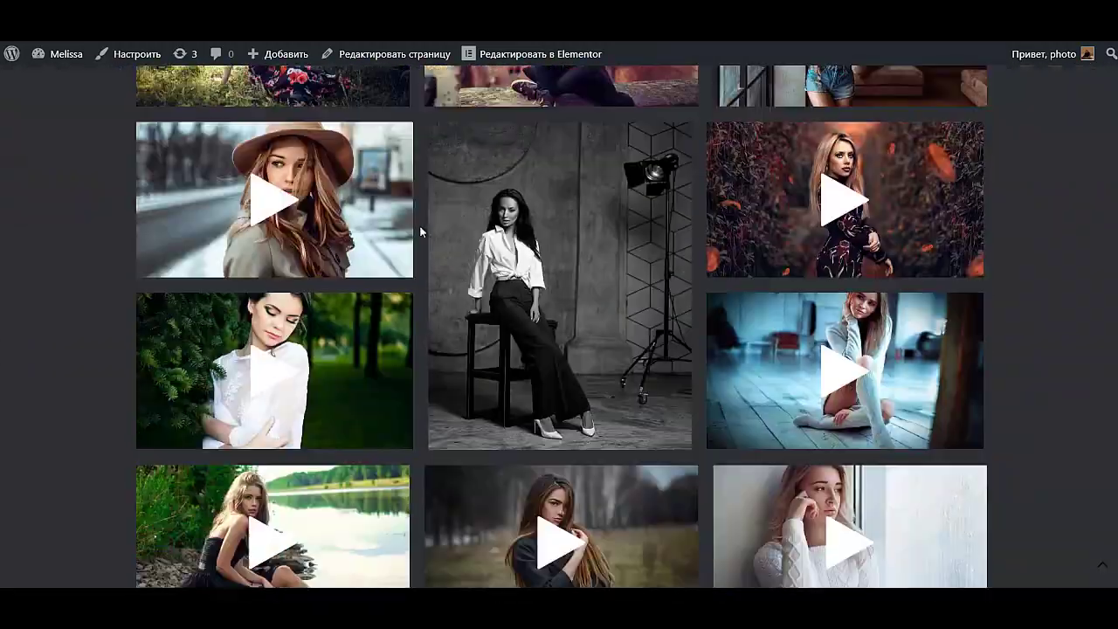
{"action": "scroll", "coordinate": [419, 224], "scroll_direction": "down", "scroll_amount": 10}
{"action": "scroll", "coordinate": [452, 212], "scroll_direction": "up", "scroll_amount": 4}
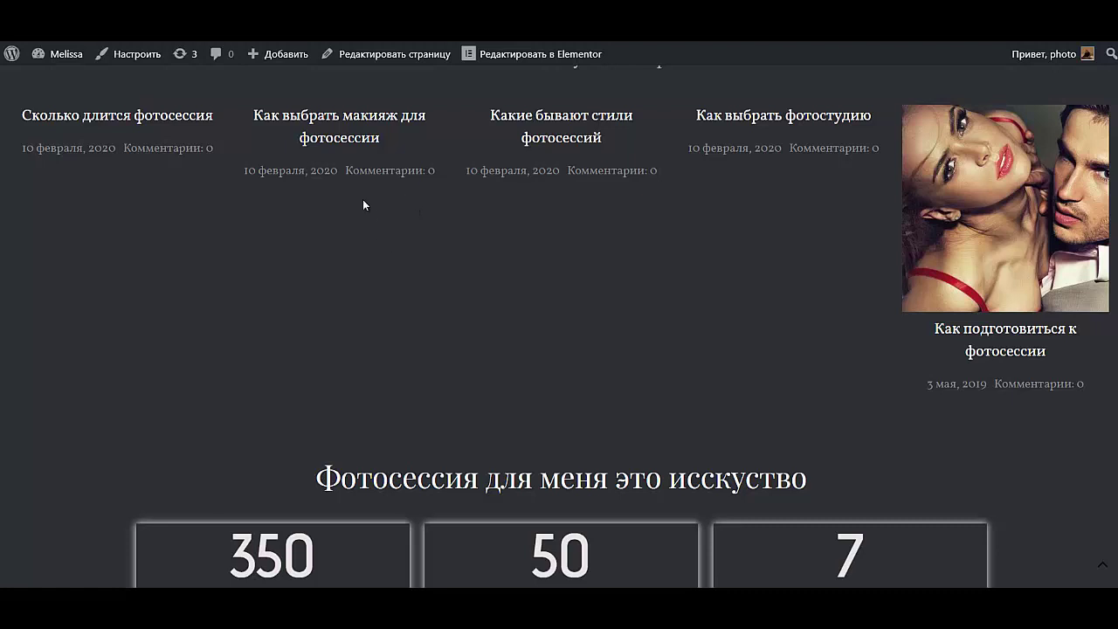
{"action": "left_click", "coordinate": [138, 112]}
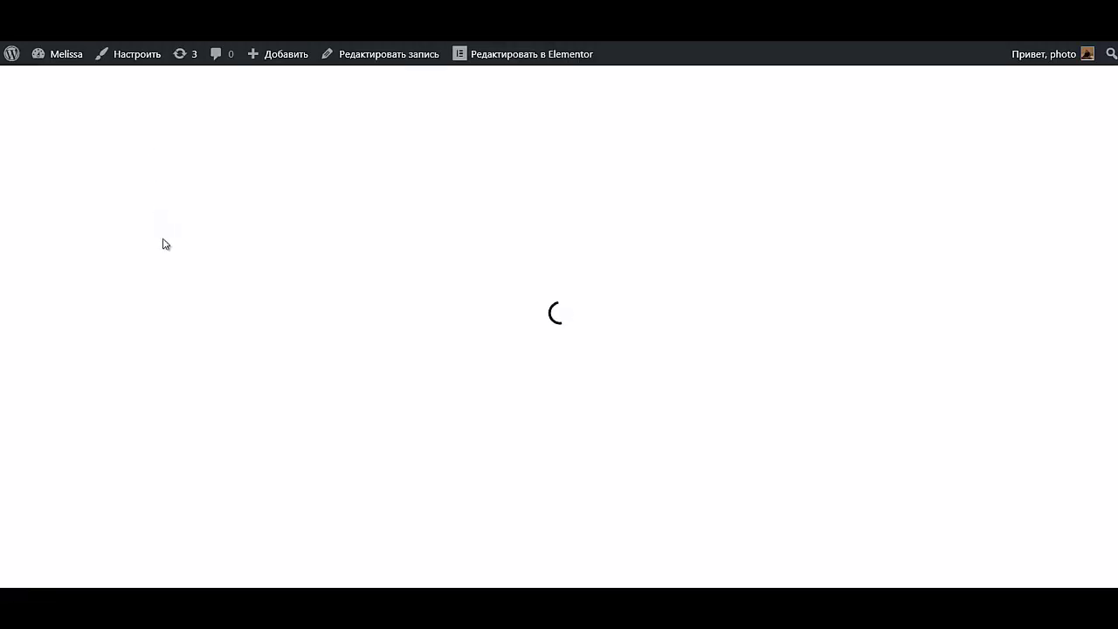